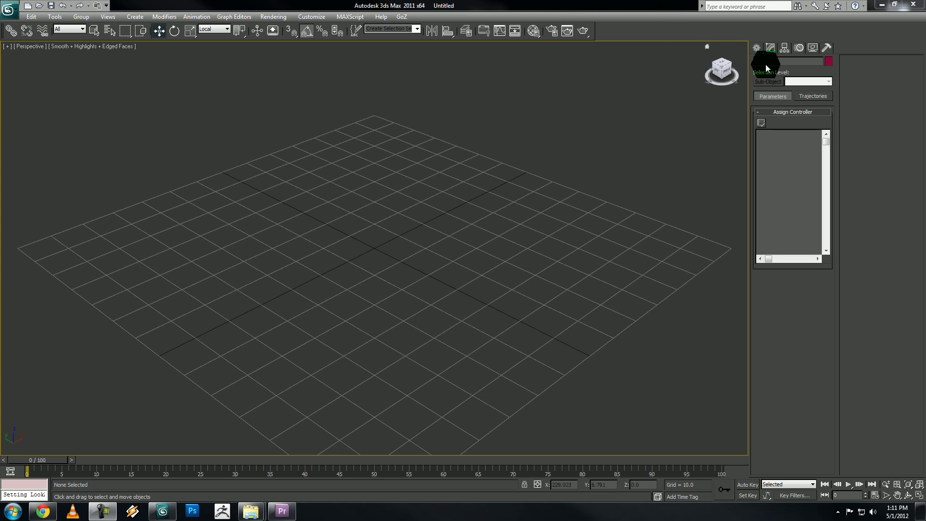
# Create a vertical bone with an end bone in the Front view using the Bones system
pyautogui.click(756, 47)
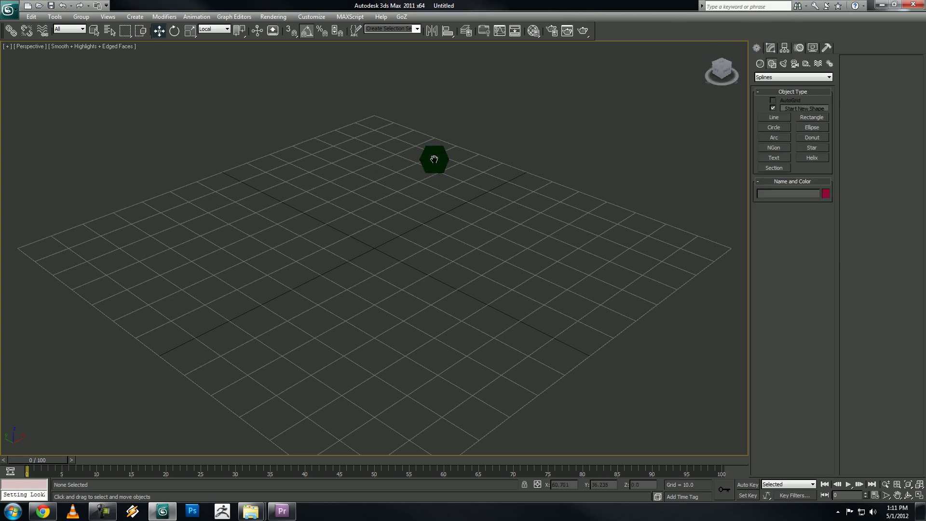
pyautogui.moveTo(434, 159); pyautogui.dragTo(480, 184, button='middle')
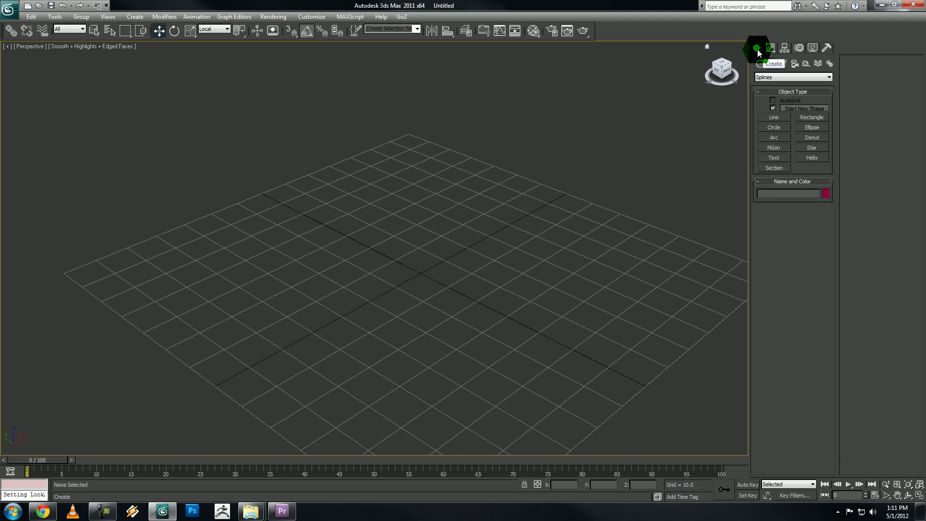
pyautogui.click(829, 63)
pyautogui.click(774, 110)
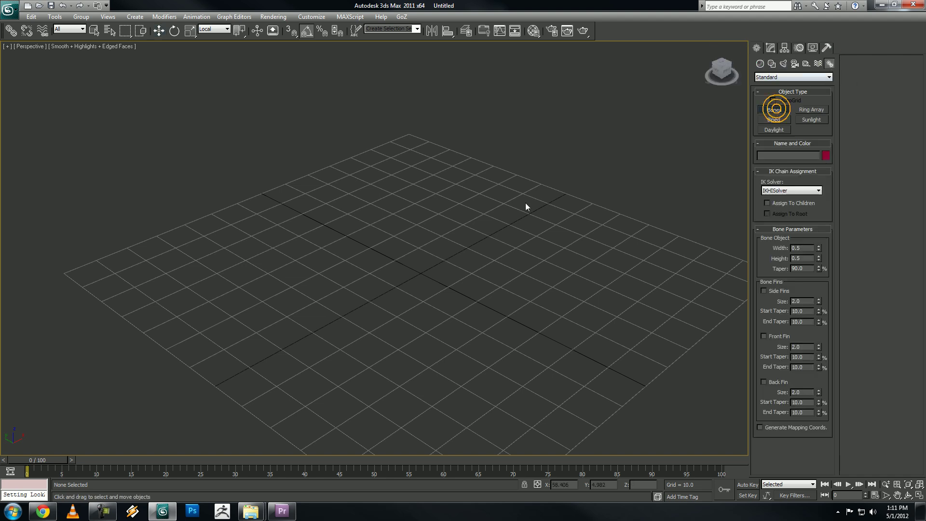
pyautogui.press('f')
pyautogui.moveTo(499, 211); pyautogui.dragTo(517, 290, button='middle')
pyautogui.scroll(2, 497, 282)
pyautogui.click(461, 345)
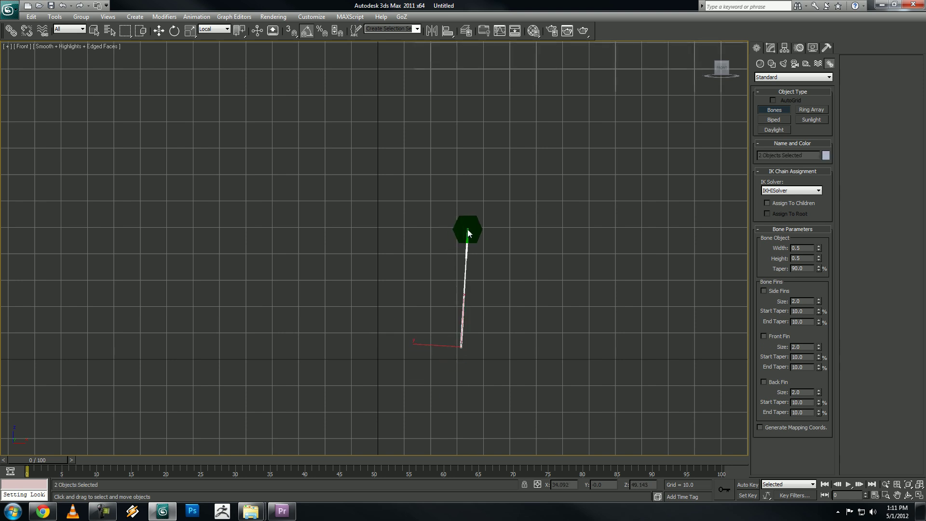
pyautogui.click(461, 229)
pyautogui.rightClick(460, 232)
pyautogui.click(460, 227)
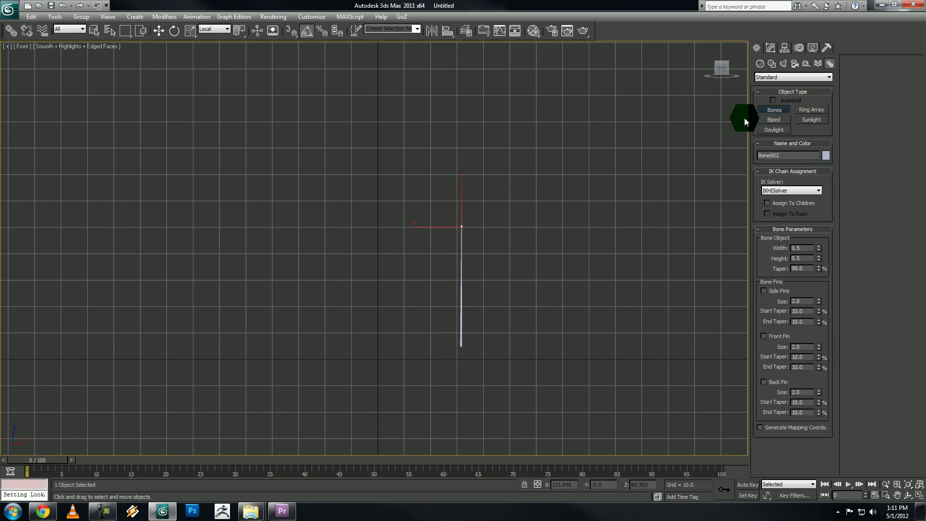
# Select both bones and open Bone Tools for them
pyautogui.click(770, 48)
pyautogui.moveTo(304, 143); pyautogui.dragTo(517, 294)
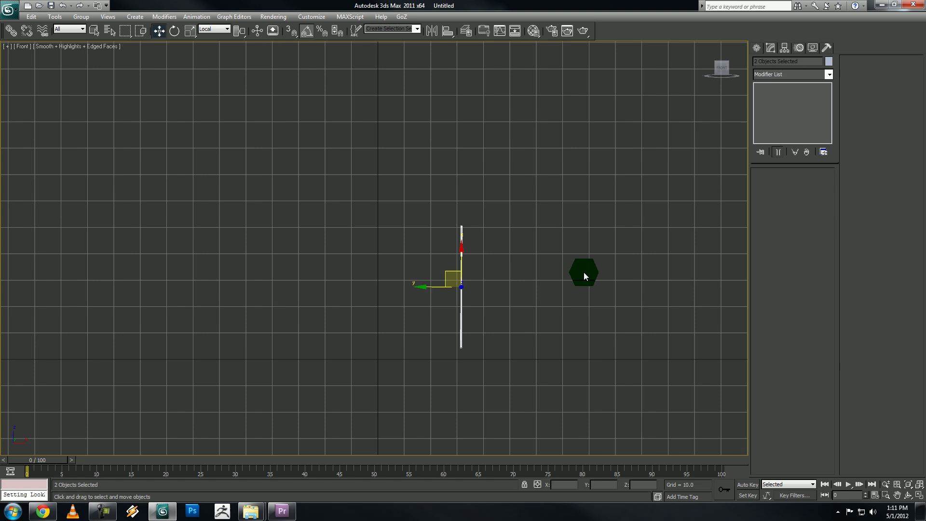
pyautogui.scroll(2, 584, 272)
pyautogui.moveTo(584, 272); pyautogui.dragTo(504, 232, button='middle')
pyautogui.moveTo(497, 196)
pyautogui.mouseDown(button='middle')
pyautogui.moveTo(445, 202)
pyautogui.moveTo(492, 181)
pyautogui.mouseUp(button='middle')
pyautogui.scroll(2, 445, 202)
pyautogui.click(198, 17)
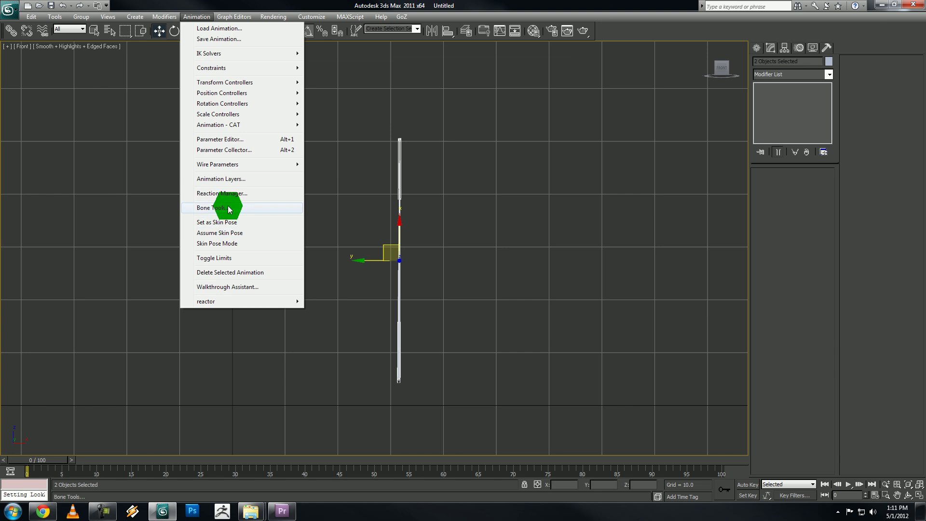
pyautogui.click(219, 207)
pyautogui.moveTo(548, 57); pyautogui.dragTo(534, 57)
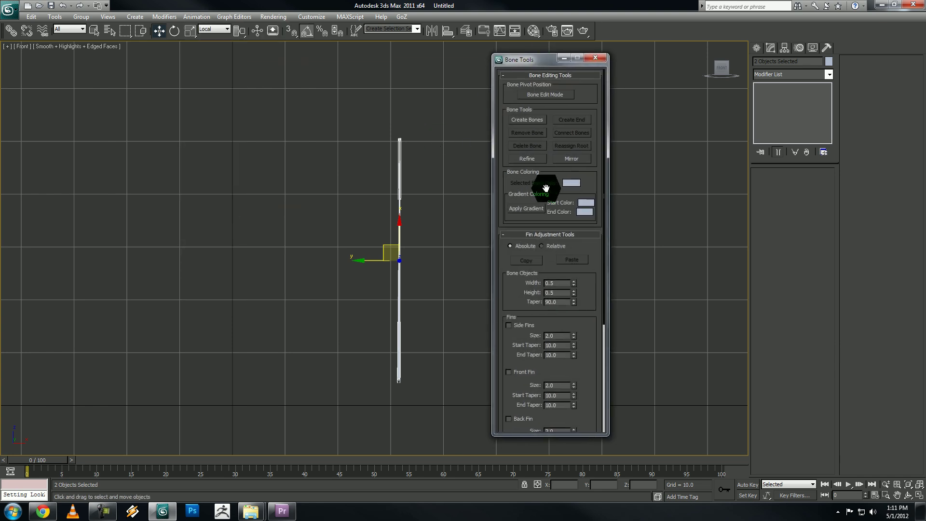
# Set the width and height of both bones to 3
pyautogui.moveTo(562, 284); pyautogui.dragTo(531, 286)
pyautogui.write('3')
pyautogui.press('Tab')
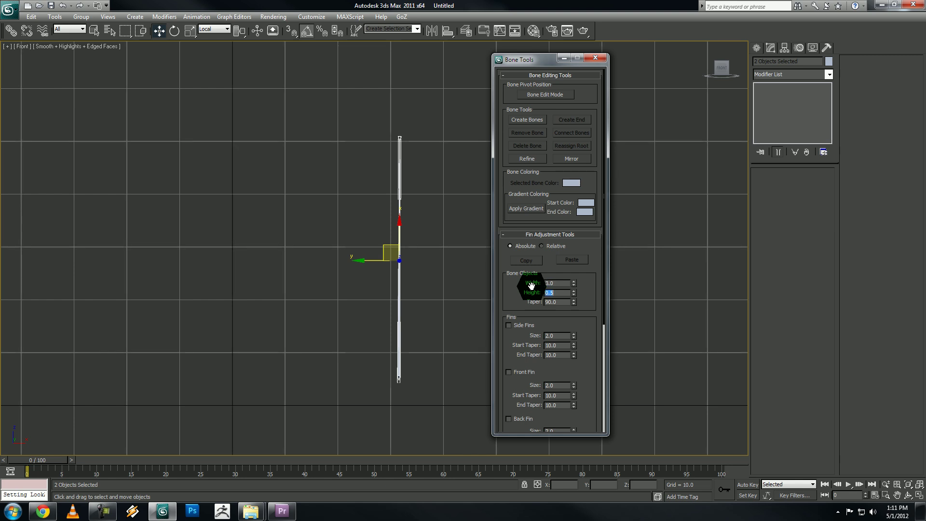
pyautogui.press('BackSpace')
pyautogui.write('3')
pyautogui.press('Tab')
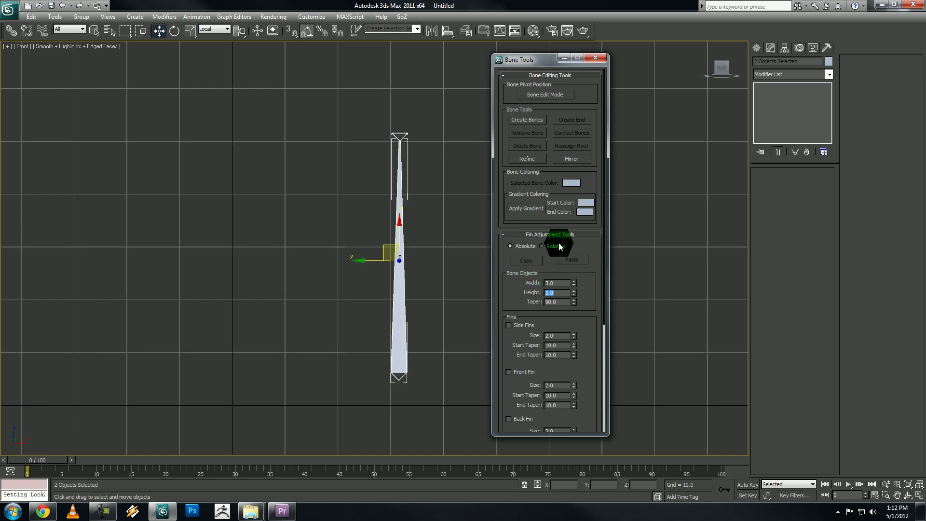
# Delete the small end bone above the long bone and select the remaining long bone
pyautogui.click(456, 175)
pyautogui.scroll(5, 424, 245)
pyautogui.moveTo(432, 212); pyautogui.dragTo(420, 253, button='middle')
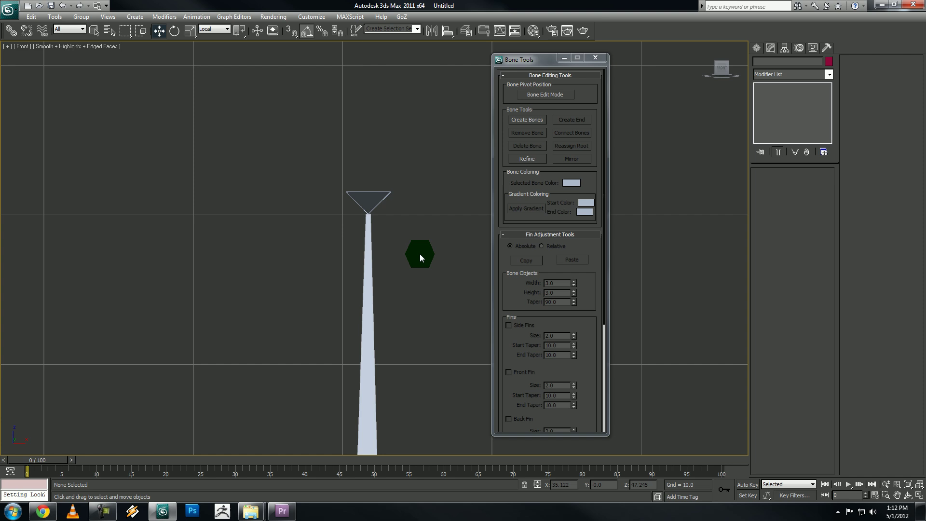
pyautogui.click(375, 203)
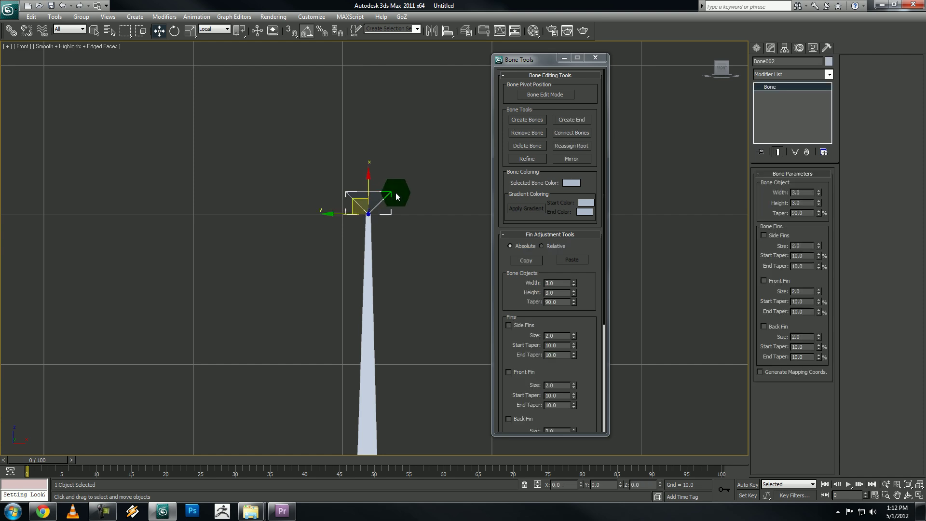
pyautogui.click(278, 201)
pyautogui.moveTo(384, 267); pyautogui.dragTo(385, 279)
pyautogui.moveTo(384, 279); pyautogui.dragTo(399, 182, button='middle')
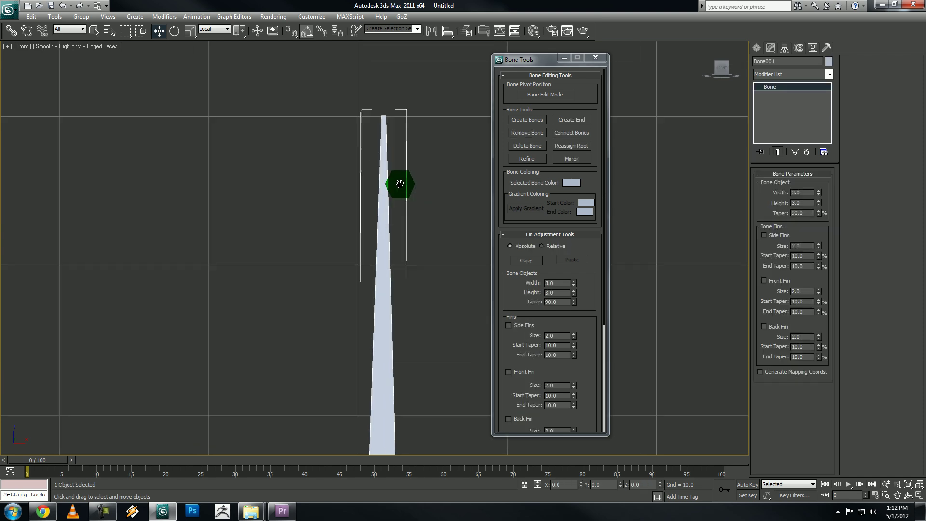
# Create a new end bone at the tip of the selected long bone, and clear the selection
pyautogui.scroll(-3, 385, 224)
pyautogui.moveTo(435, 233); pyautogui.dragTo(438, 182, button='middle')
pyautogui.scroll(-2, 438, 181)
pyautogui.click(568, 120)
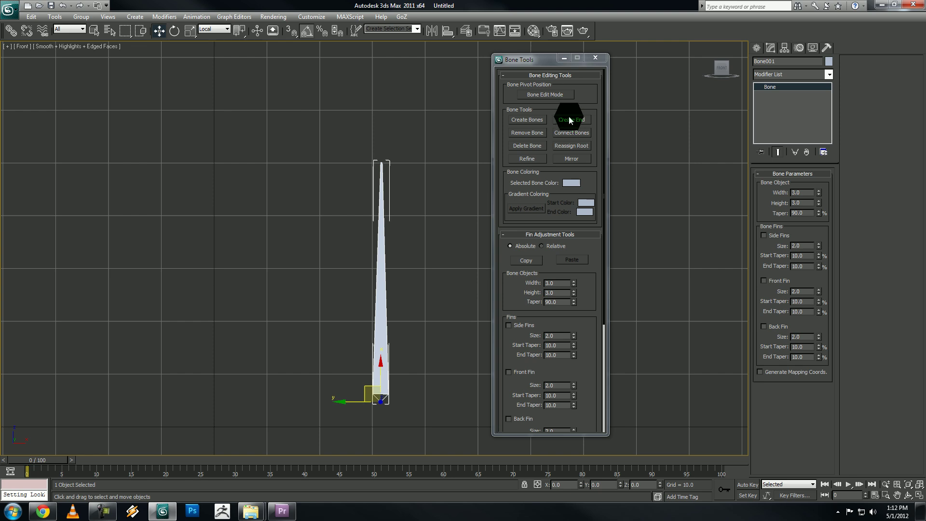
pyautogui.moveTo(368, 243); pyautogui.dragTo(356, 240, button='middle')
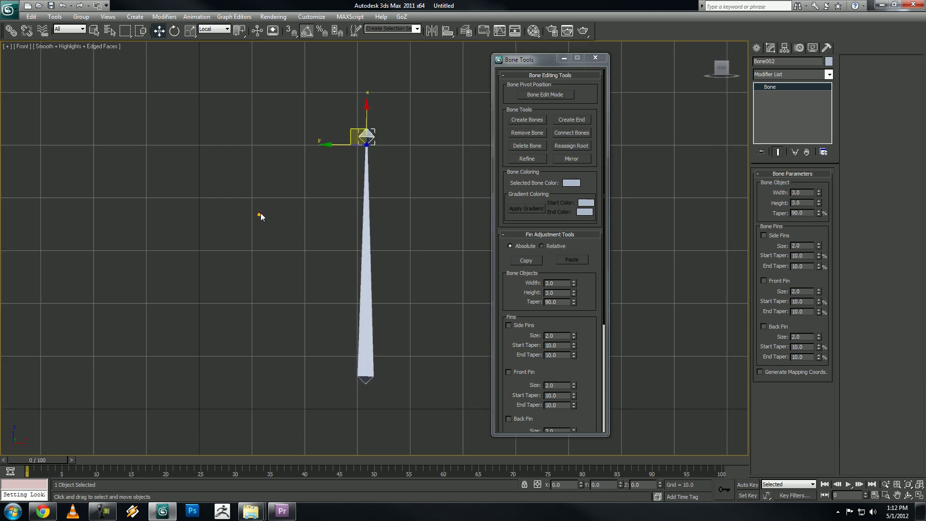
pyautogui.click(261, 213)
# Enable the front fin on the long bone and set its size to 8.1
pyautogui.moveTo(325, 102); pyautogui.dragTo(424, 216)
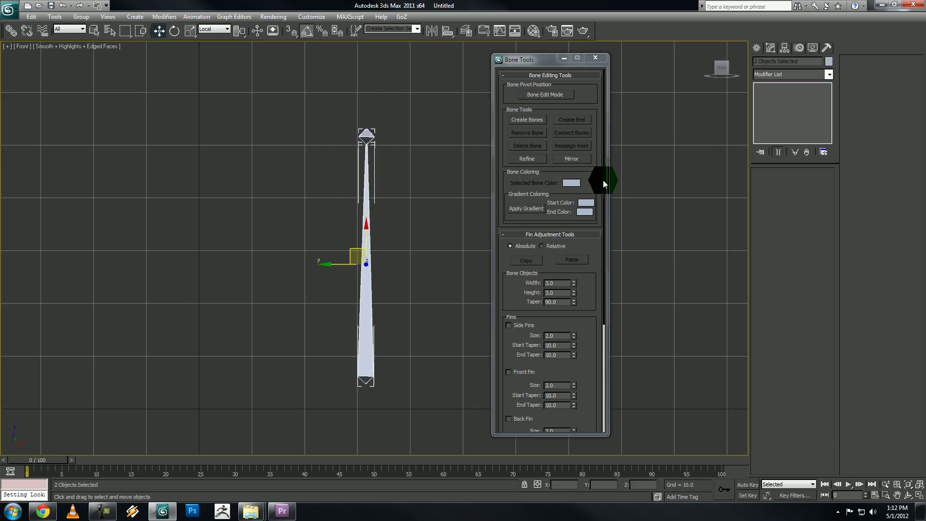
pyautogui.moveTo(604, 163); pyautogui.dragTo(627, 303)
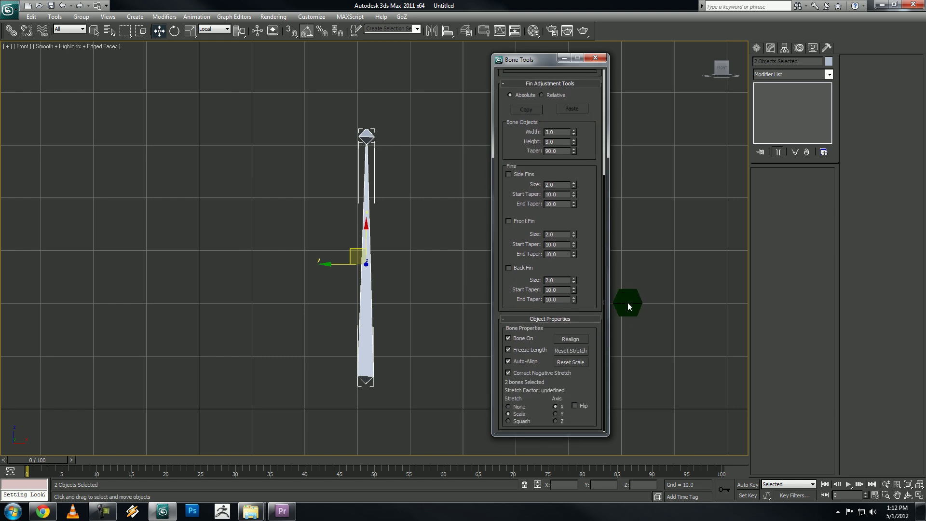
pyautogui.moveTo(292, 192); pyautogui.dragTo(400, 221)
pyautogui.click(509, 221)
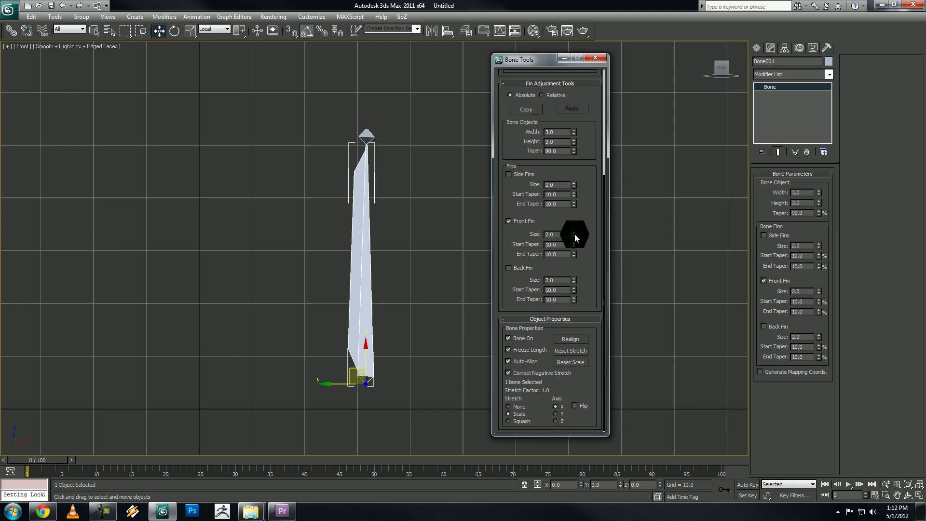
pyautogui.moveTo(575, 237); pyautogui.dragTo(581, 205)
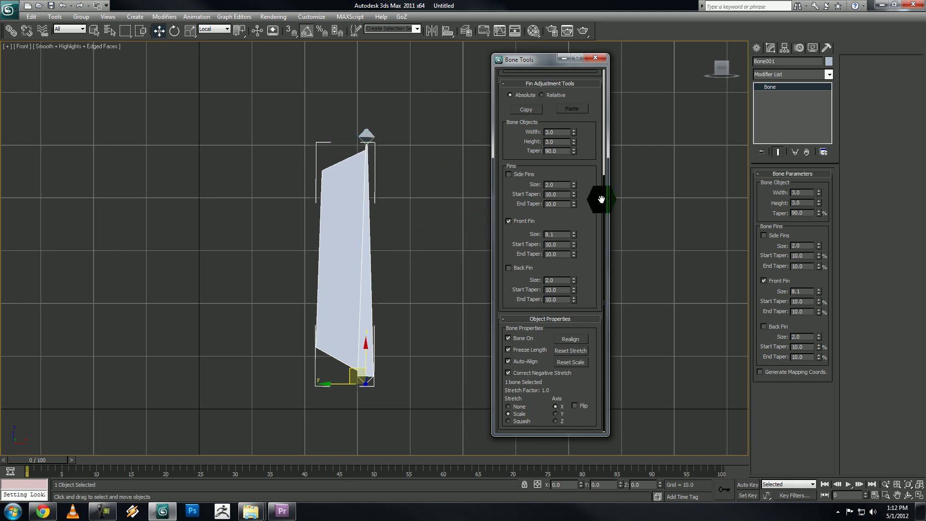
# Reset the stretch of both bones, set their stretch type to Squash, and close Bone Tools
pyautogui.moveTo(603, 199); pyautogui.dragTo(602, 230)
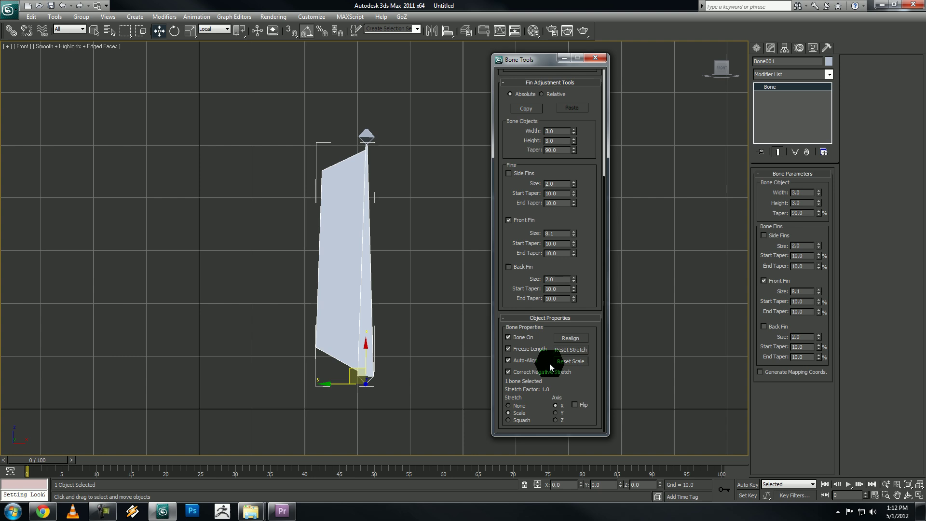
pyautogui.moveTo(304, 118); pyautogui.dragTo(432, 222)
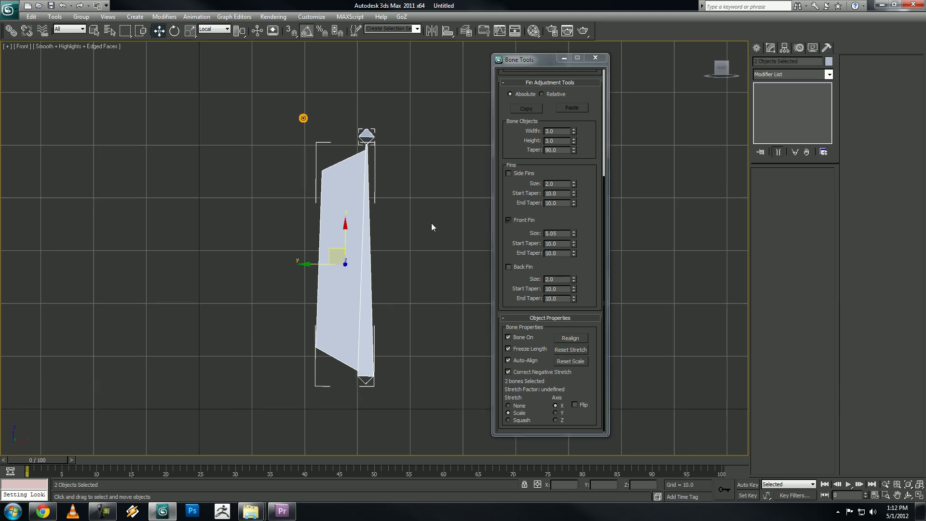
pyautogui.click(577, 350)
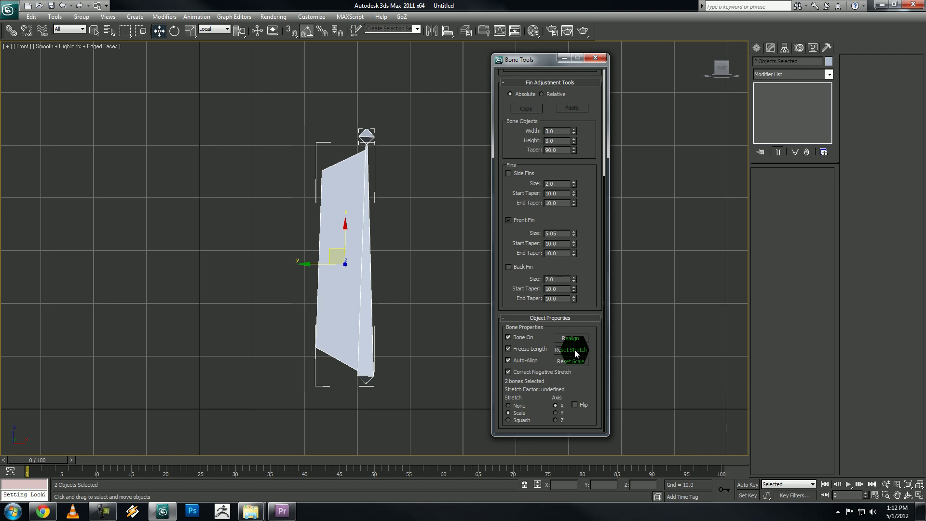
pyautogui.click(582, 350)
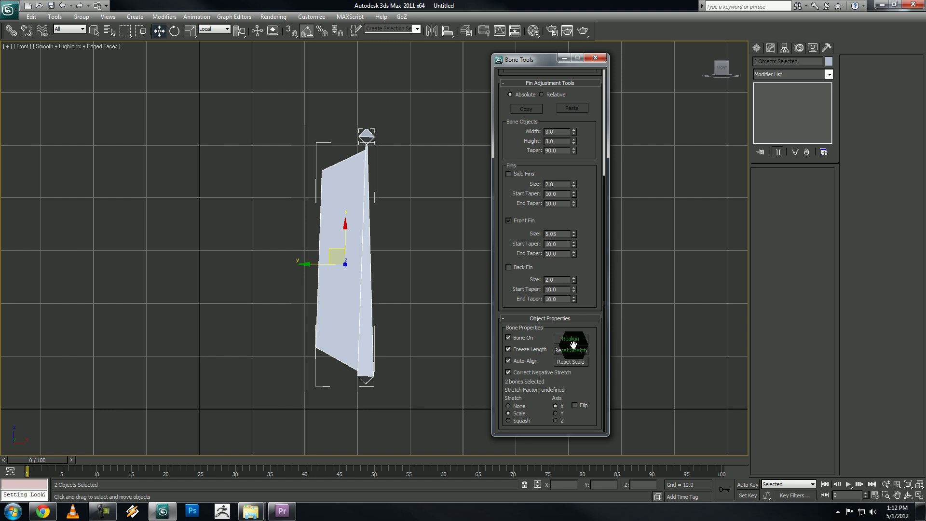
pyautogui.click(508, 420)
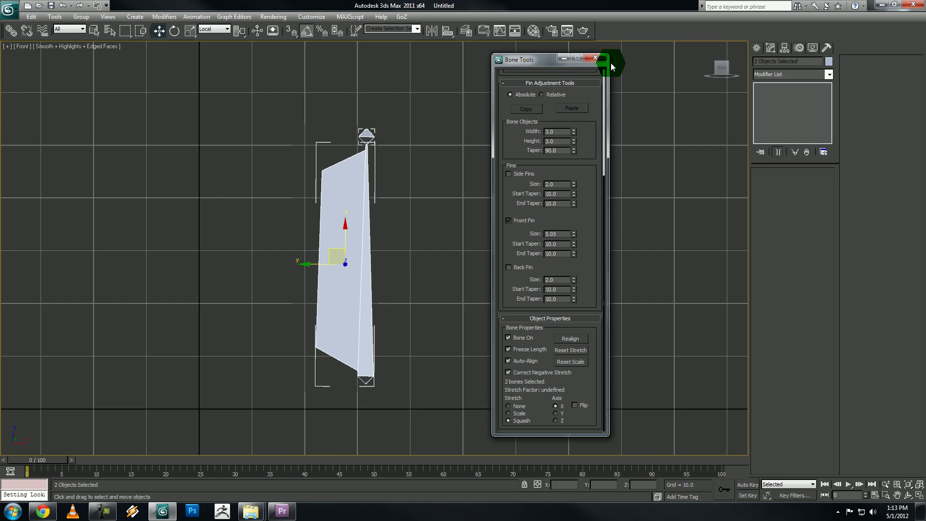
pyautogui.click(595, 59)
pyautogui.click(520, 173)
# Draw a circle spline with a radius of about 4.66 beside the bones in the Top view and show its modifier parameters
pyautogui.moveTo(438, 279); pyautogui.dragTo(471, 215, button='middle')
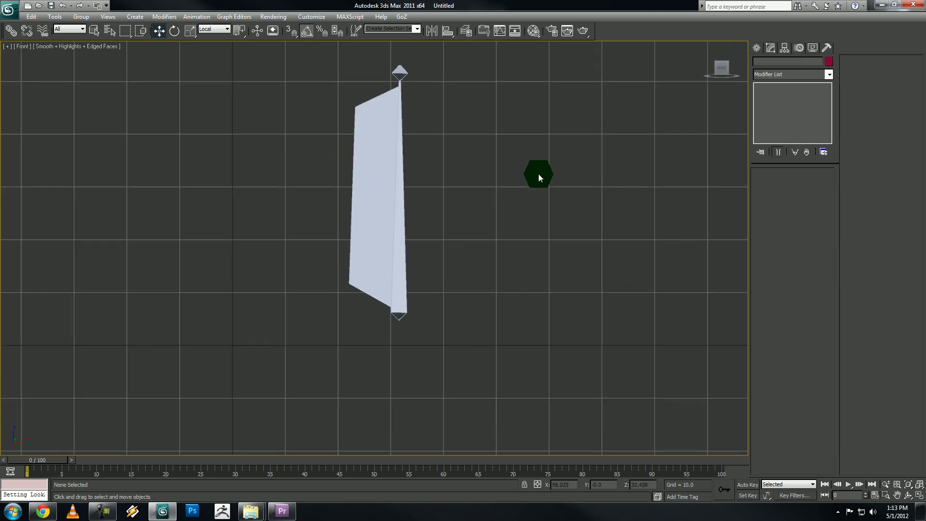
pyautogui.moveTo(538, 178); pyautogui.dragTo(488, 264, button='middle')
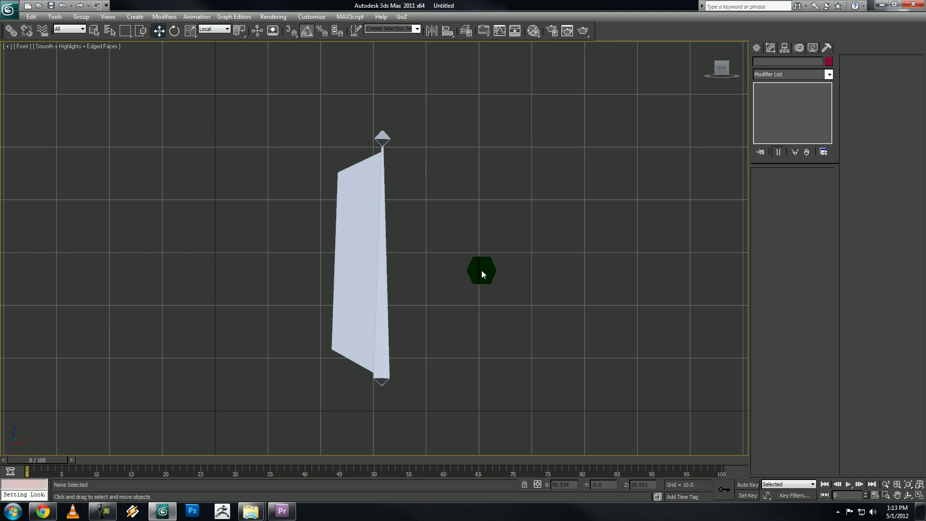
pyautogui.press('t')
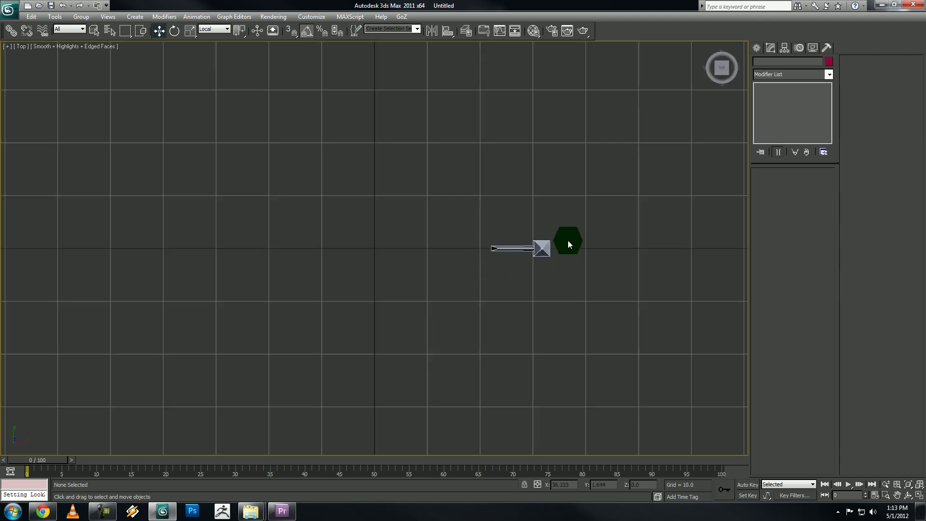
pyautogui.moveTo(568, 240); pyautogui.dragTo(436, 244, button='middle')
pyautogui.scroll(2, 436, 222)
pyautogui.moveTo(492, 231); pyautogui.dragTo(378, 244, button='middle')
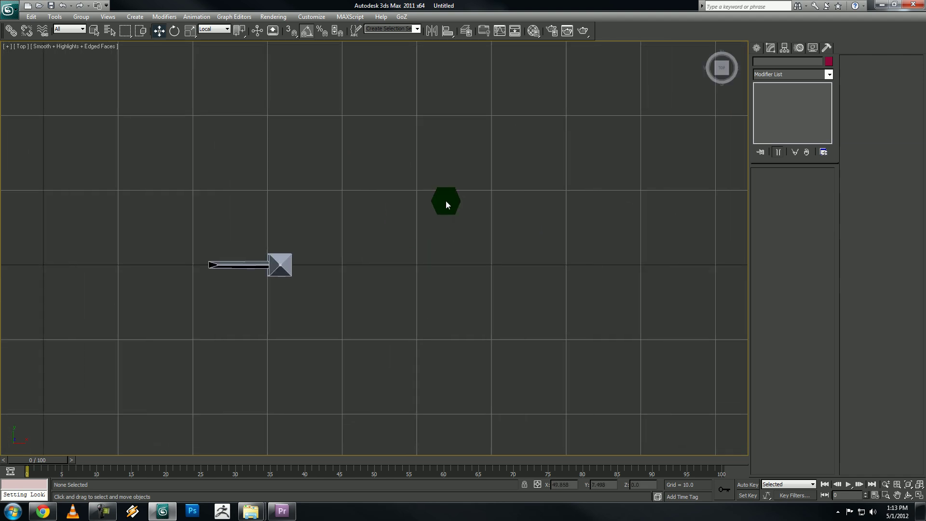
pyautogui.click(762, 49)
pyautogui.click(773, 64)
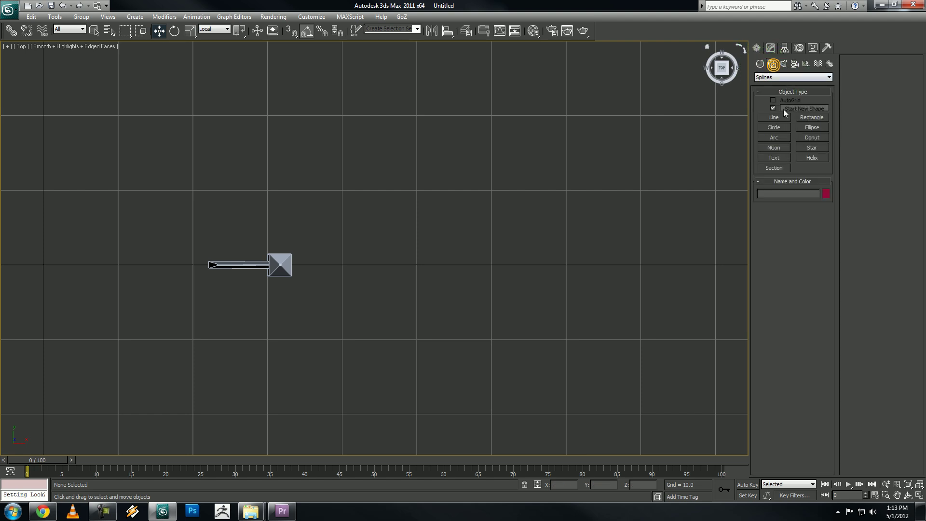
pyautogui.click(778, 129)
pyautogui.moveTo(455, 276); pyautogui.dragTo(484, 257)
pyautogui.click(770, 48)
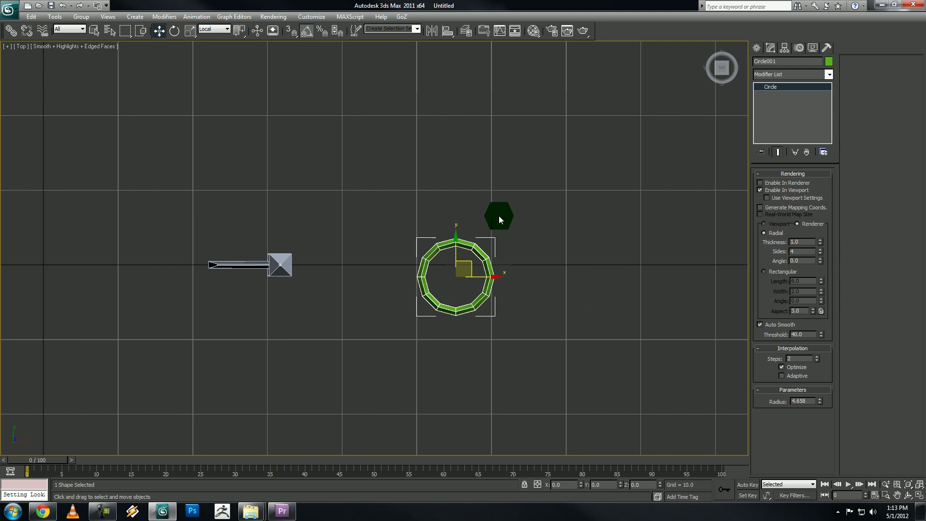
# Disable the circle's rendering in the viewport and enable it again
pyautogui.moveTo(566, 255); pyautogui.dragTo(588, 215, button='middle')
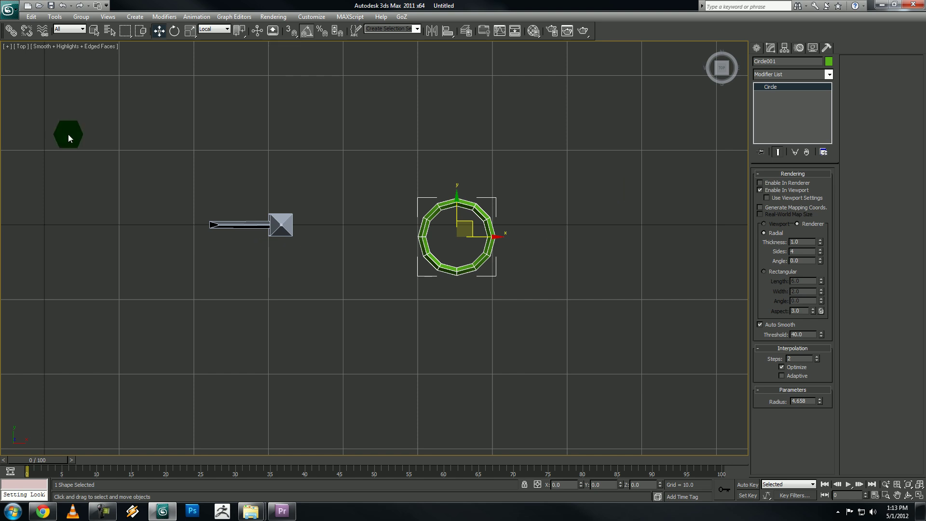
pyautogui.moveTo(520, 225); pyautogui.dragTo(481, 190, button='middle')
pyautogui.scroll(1, 515, 202)
pyautogui.scroll(-2, 515, 206)
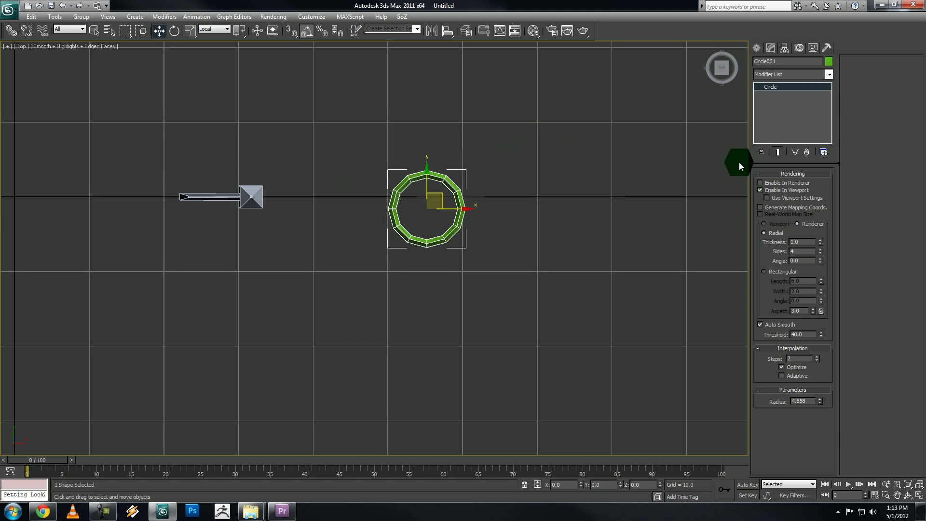
pyautogui.click(760, 190)
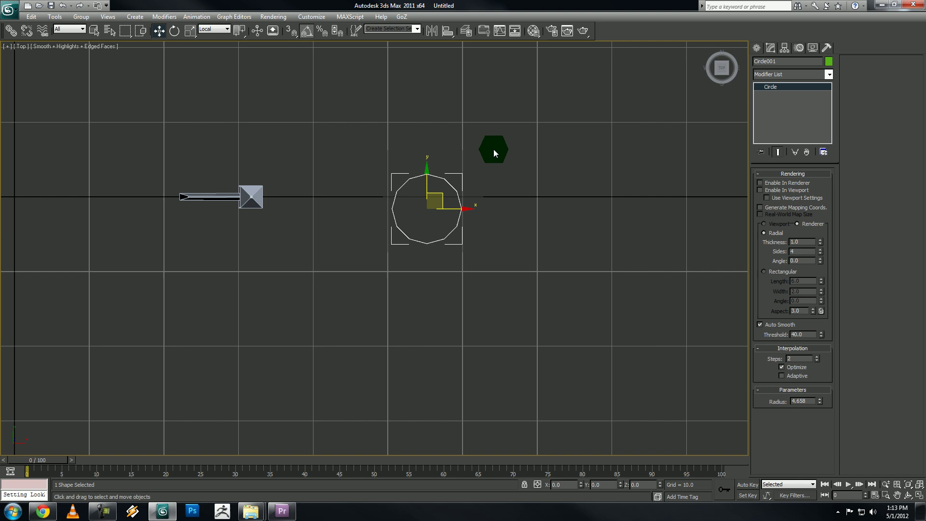
pyautogui.click(760, 190)
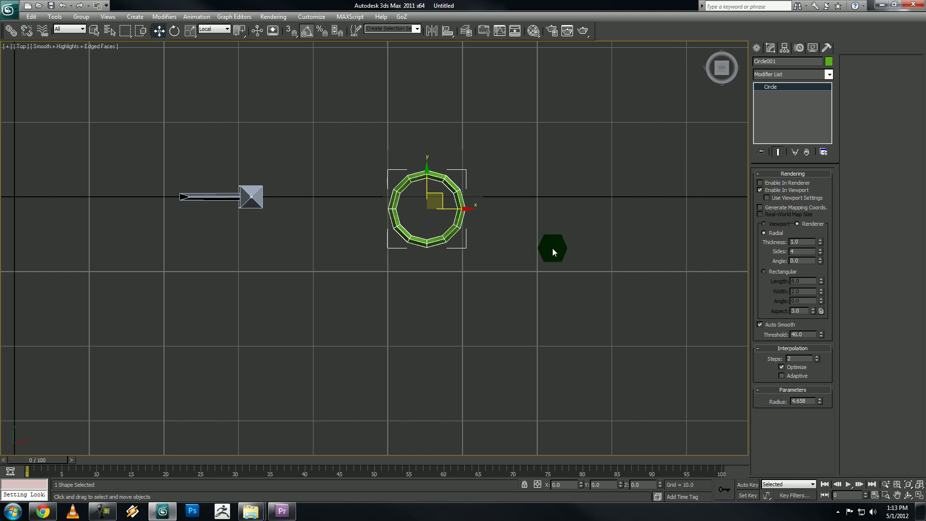
# Set the number of sides for the circle's radial rendering to 3
pyautogui.moveTo(535, 215); pyautogui.dragTo(530, 256, button='middle')
pyautogui.click(821, 254)
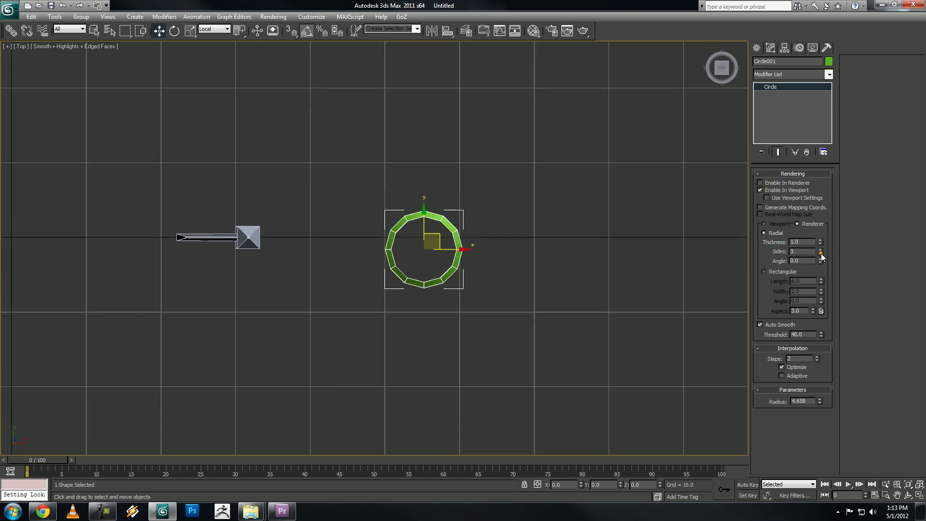
# Set the number of sides for the circle's radial rendering to 4, trying 8 first
pyautogui.click(820, 249)
pyautogui.click(820, 249)
pyautogui.click(819, 249)
pyautogui.click(819, 249)
pyautogui.click(819, 249)
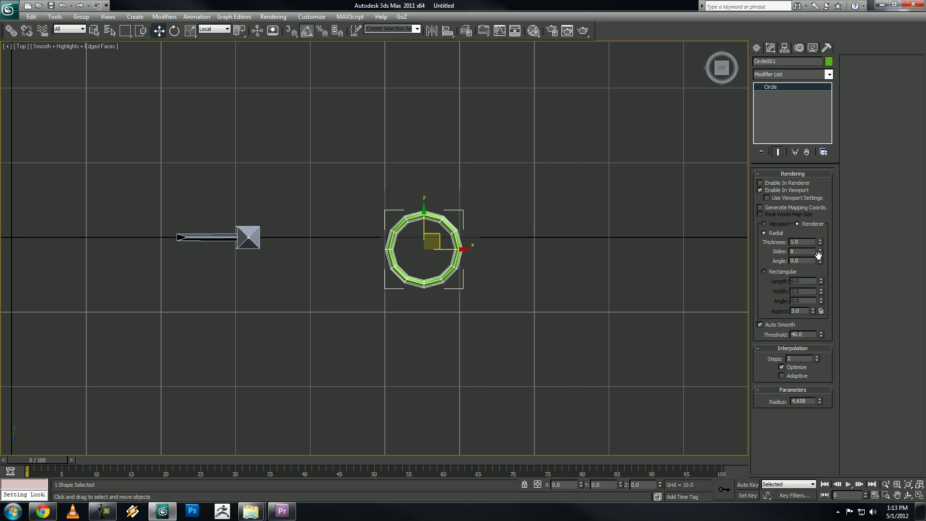
pyautogui.click(821, 254)
pyautogui.click(820, 254)
pyautogui.click(821, 254)
pyautogui.click(822, 254)
pyautogui.moveTo(545, 266); pyautogui.dragTo(554, 269, button='middle')
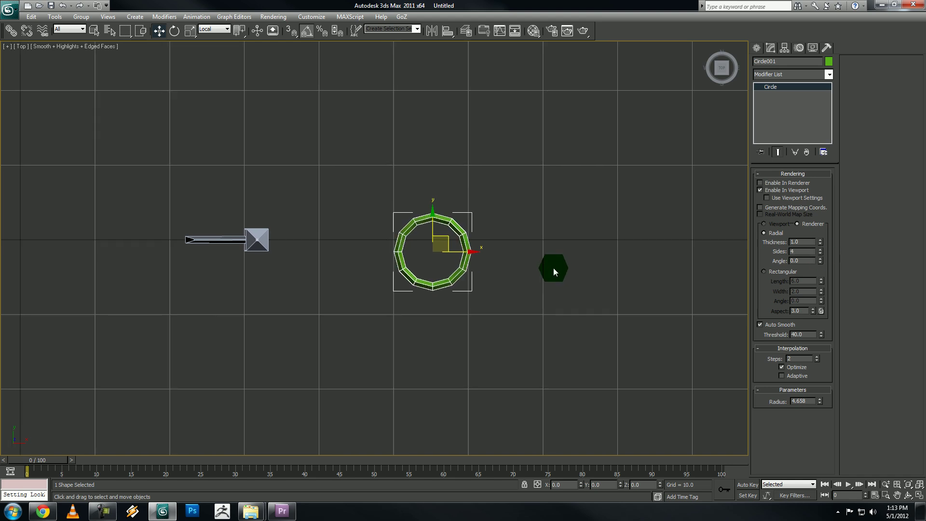
# Reduce the circle's interpolation steps to 0 and restore them to 2
pyautogui.click(819, 360)
pyautogui.click(817, 362)
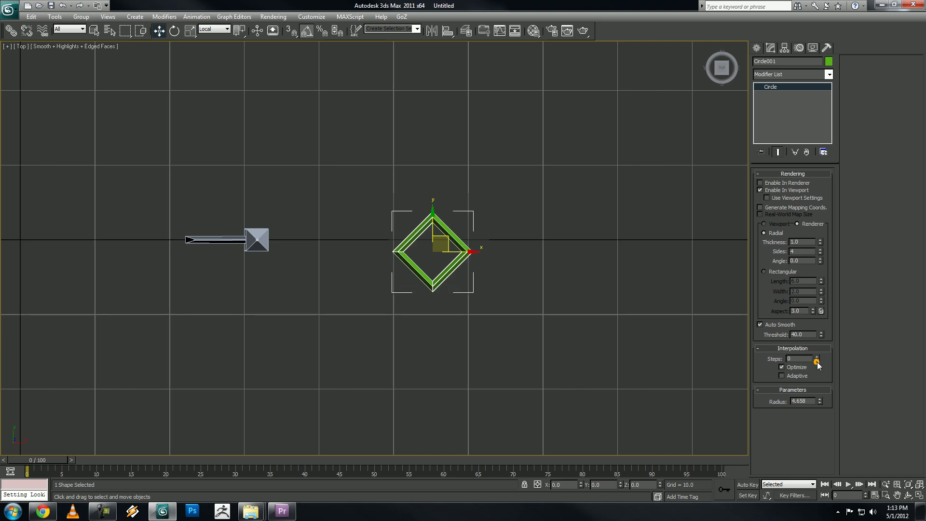
pyautogui.click(817, 358)
pyautogui.click(817, 358)
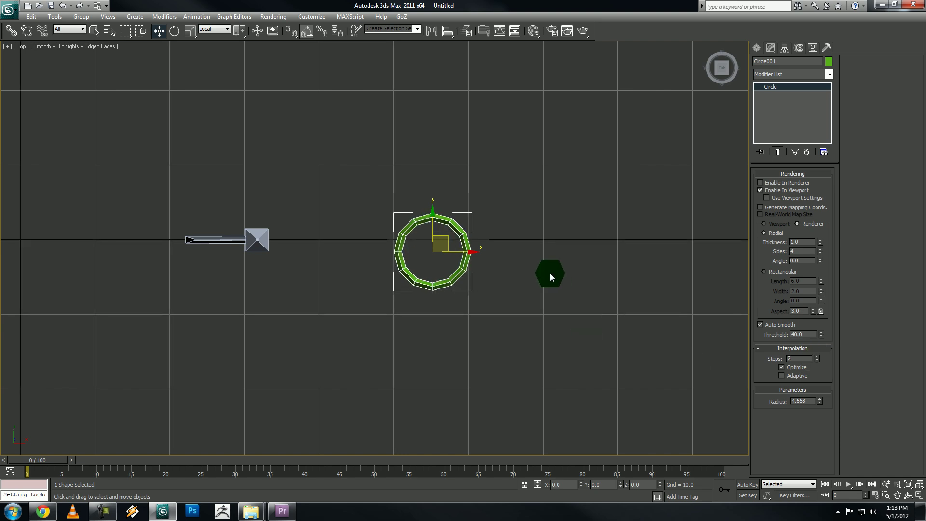
# In the Perspective view, clone the circle as a copy rotated 90 degrees so that it stands upright
pyautogui.scroll(-2, 554, 274)
pyautogui.scroll(-2, 554, 251)
pyautogui.moveTo(554, 250); pyautogui.dragTo(524, 263, button='middle')
pyautogui.press('p')
pyautogui.scroll(3, 538, 214)
pyautogui.keyDown('alt'); pyautogui.moveTo(538, 214); pyautogui.dragTo(554, 142, button='middle'); pyautogui.keyUp('alt')
pyautogui.moveTo(554, 142); pyautogui.dragTo(533, 148, button='middle')
pyautogui.click(174, 30)
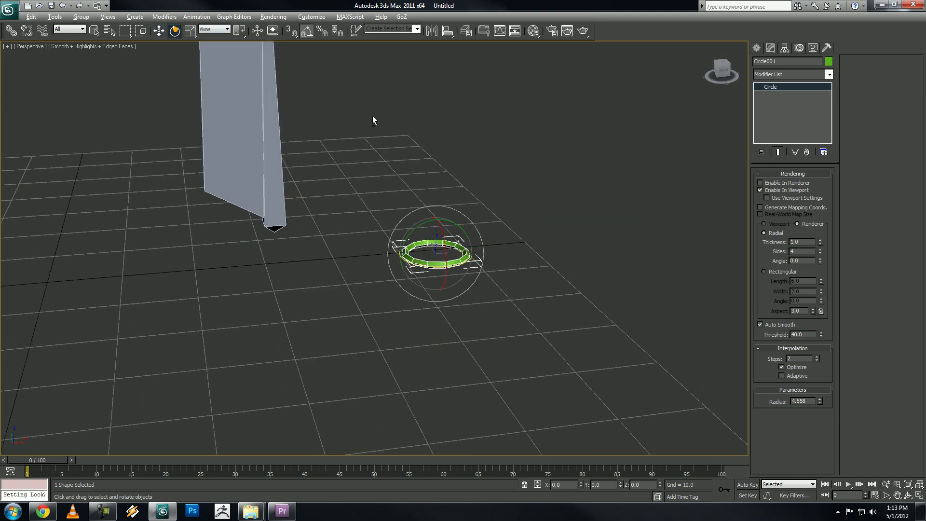
pyautogui.keyDown('alt'); pyautogui.moveTo(374, 120); pyautogui.dragTo(367, 162, button='middle'); pyautogui.keyUp('alt')
pyautogui.scroll(2, 366, 162)
pyautogui.keyDown('shift'); pyautogui.moveTo(441, 275); pyautogui.dragTo(404, 273); pyautogui.keyUp('shift')
pyautogui.click(463, 294)
# Clone the upright ring as a second copy rotated 90 degrees around the vertical axis to form a three-ring sphere
pyautogui.keyDown('shift'); pyautogui.moveTo(454, 314); pyautogui.dragTo(500, 317); pyautogui.keyUp('shift')
pyautogui.click(511, 296)
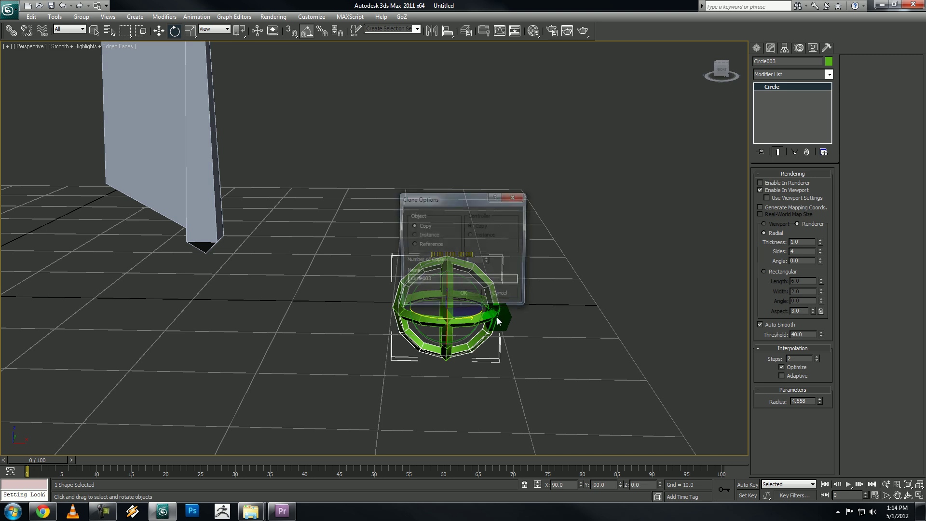
pyautogui.click(471, 296)
# Convert the horizontal circle to an Editable Spline and attach the two upright rings to it
pyautogui.click(471, 318)
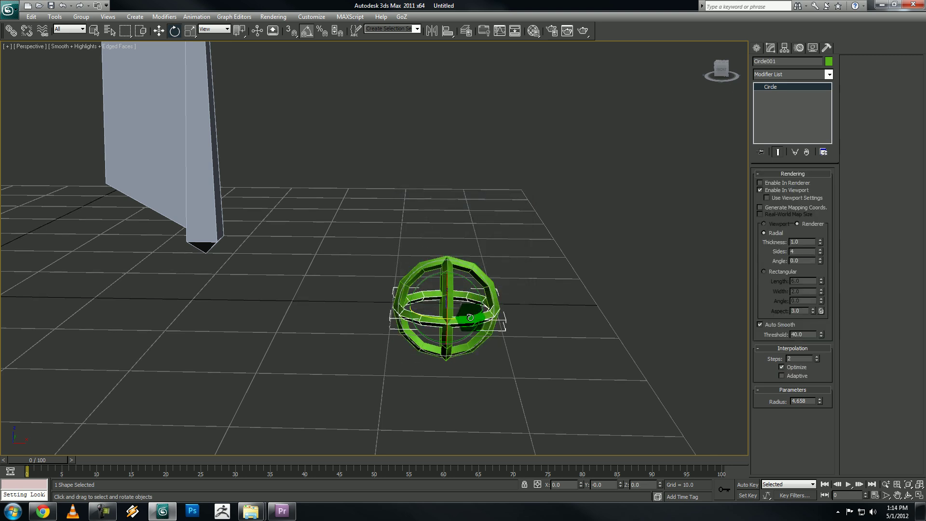
pyautogui.rightClick(771, 86)
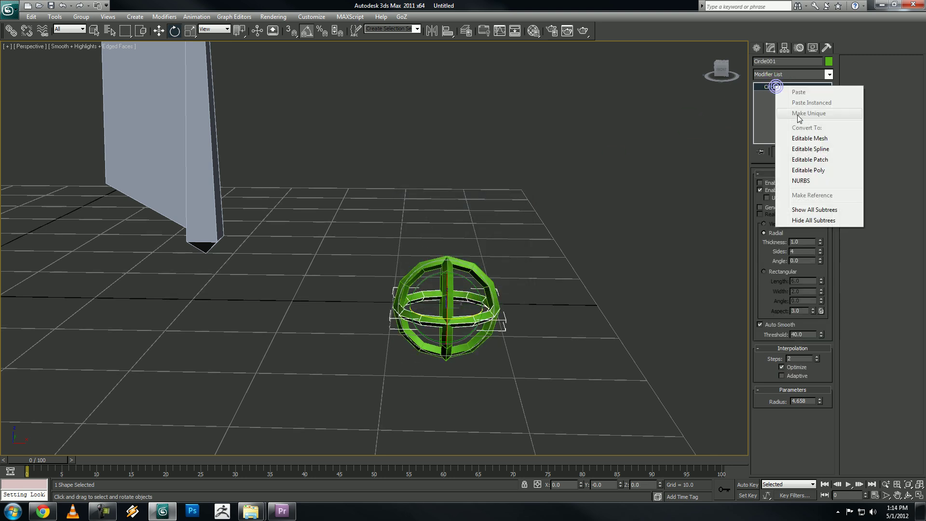
pyautogui.click(819, 149)
pyautogui.click(795, 87)
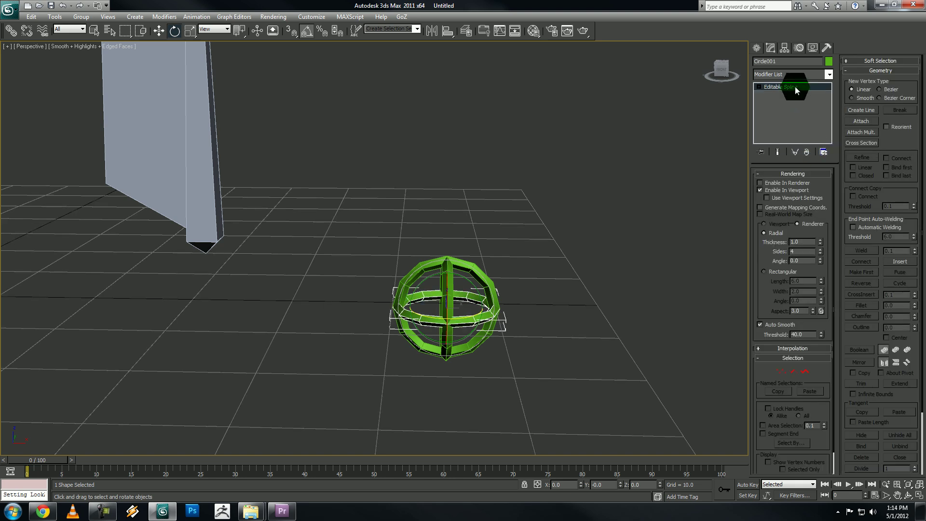
pyautogui.click(868, 121)
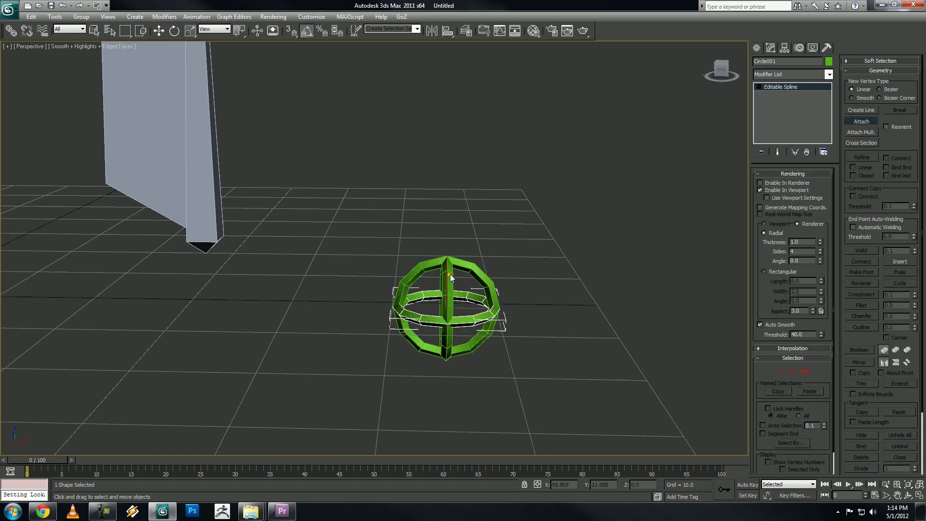
pyautogui.click(444, 275)
pyautogui.click(864, 123)
# Duplicate the three-ring control shape and place the copy near the base of the long bone
pyautogui.scroll(-2, 603, 224)
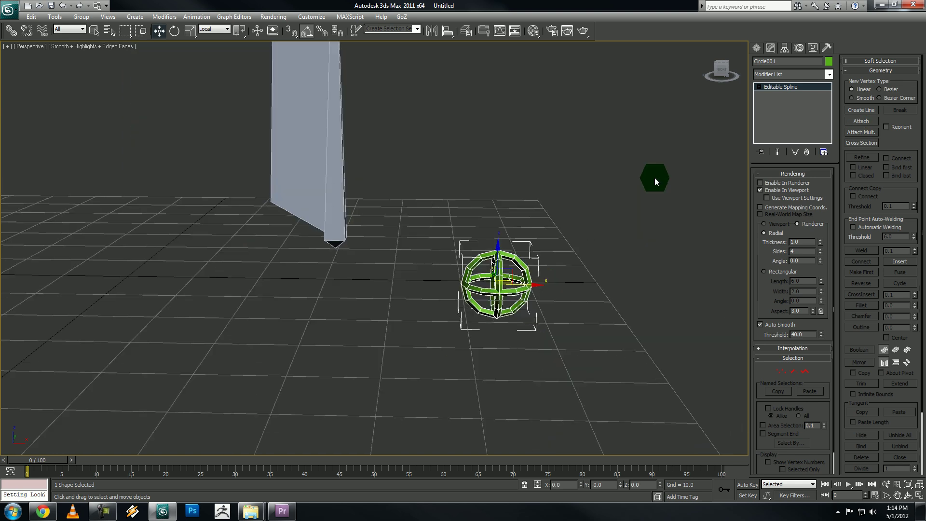
pyautogui.scroll(-2, 494, 185)
pyautogui.keyDown('alt'); pyautogui.moveTo(494, 184); pyautogui.dragTo(435, 305, button='middle'); pyautogui.keyUp('alt')
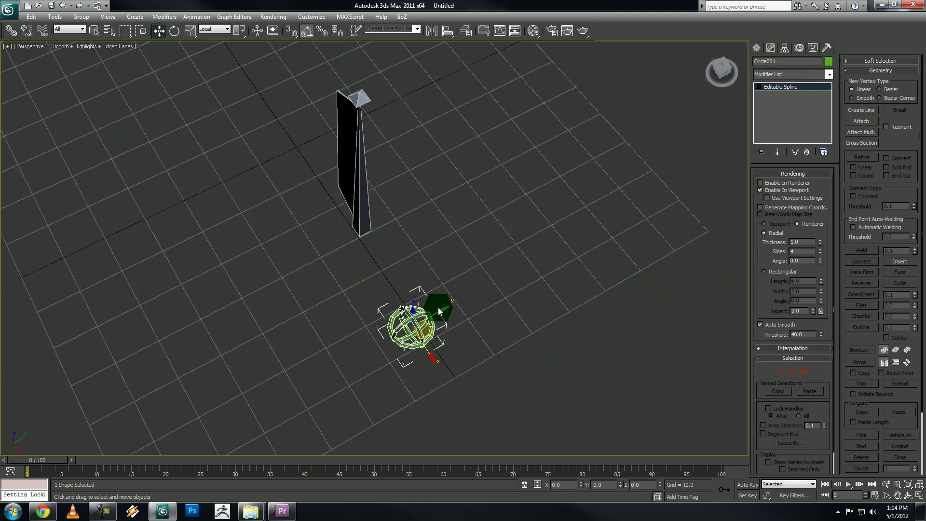
pyautogui.moveTo(427, 328)
pyautogui.mouseDown()
pyautogui.moveTo(203, 346)
pyautogui.moveTo(320, 320)
pyautogui.moveTo(384, 290)
pyautogui.mouseUp()
pyautogui.press('Return')
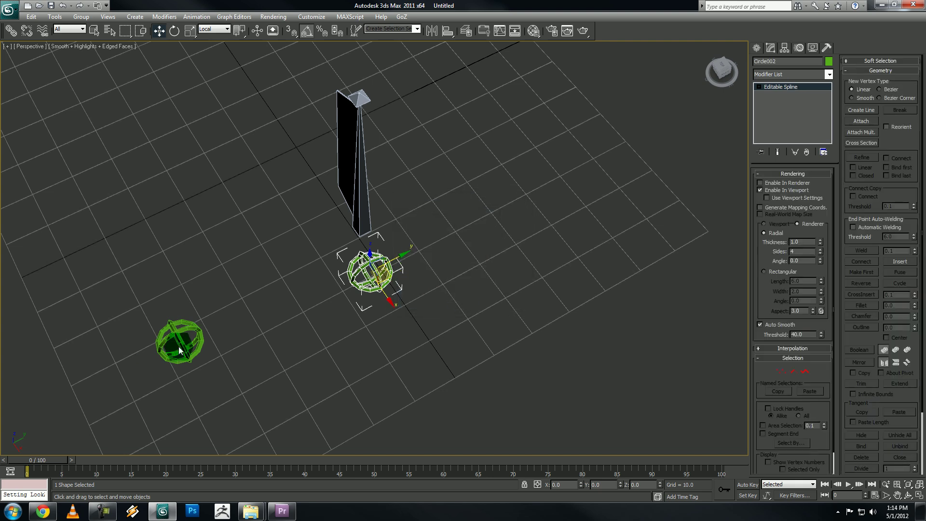
# Align the copied control to the small end bone, pivot to pivot in X, Y and Z, matching orientation on all axes
pyautogui.keyDown('alt'); pyautogui.moveTo(155, 309); pyautogui.dragTo(324, 310, button='middle'); pyautogui.keyUp('alt')
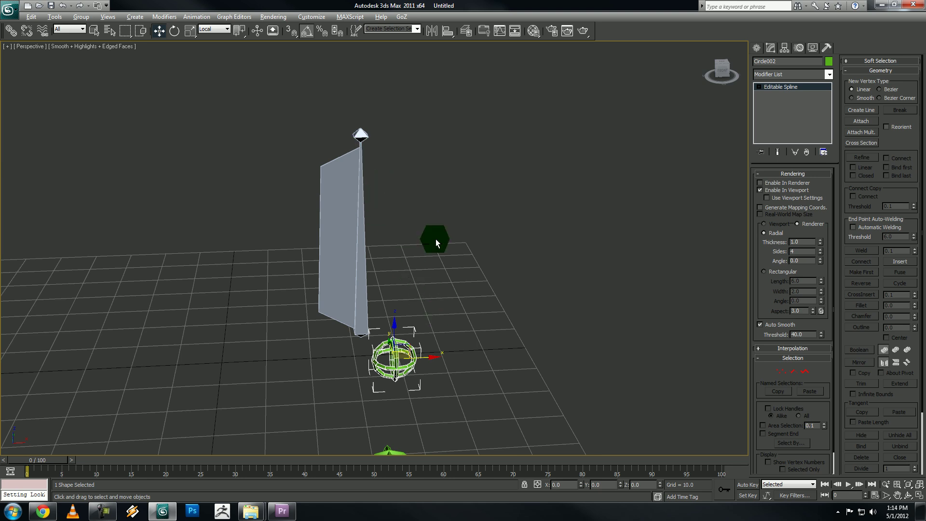
pyautogui.hotkey('alt', 'a')
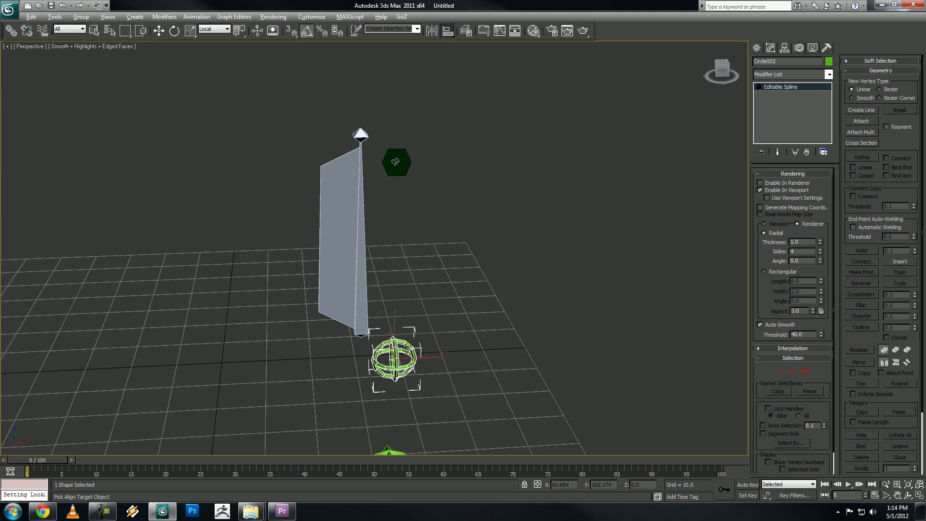
pyautogui.click(361, 136)
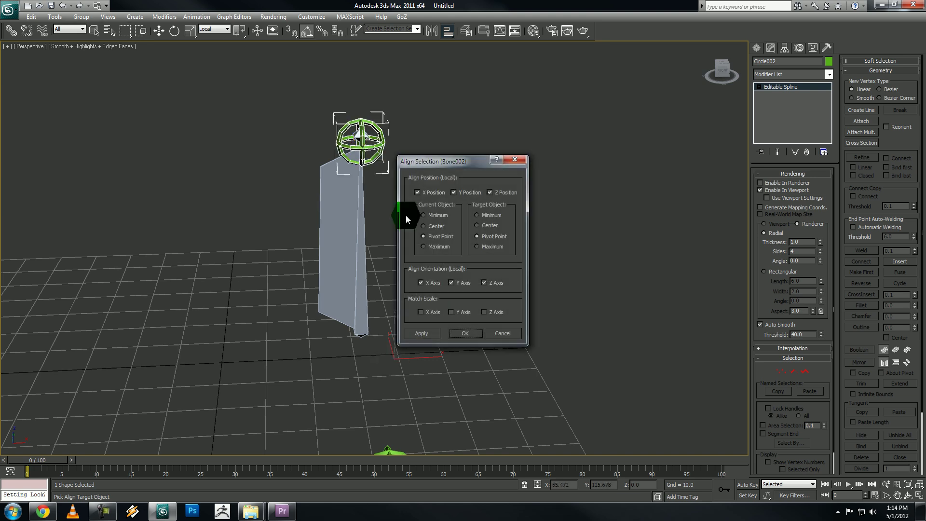
pyautogui.click(466, 334)
# Clone the top control as a copy partway down the long bone
pyautogui.scroll(3, 472, 262)
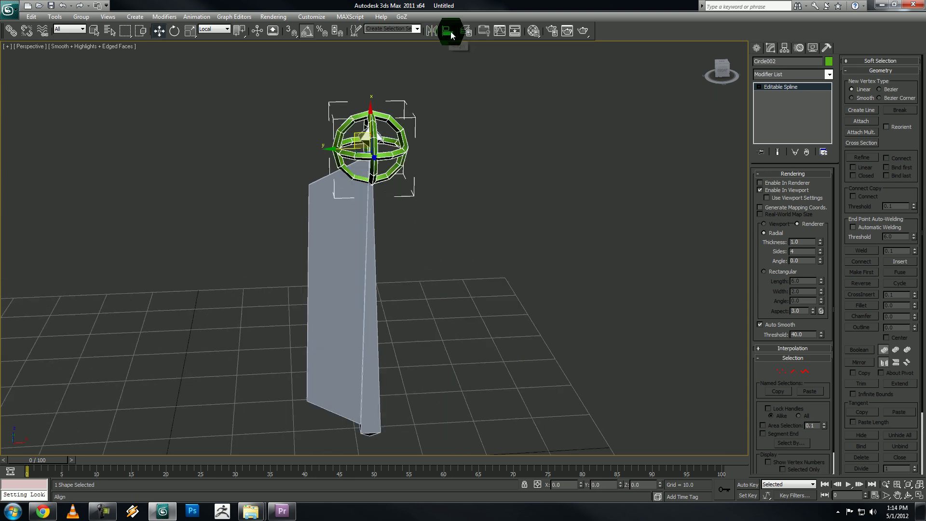
pyautogui.keyDown('shift'); pyautogui.moveTo(365, 108); pyautogui.dragTo(381, 286); pyautogui.keyUp('shift')
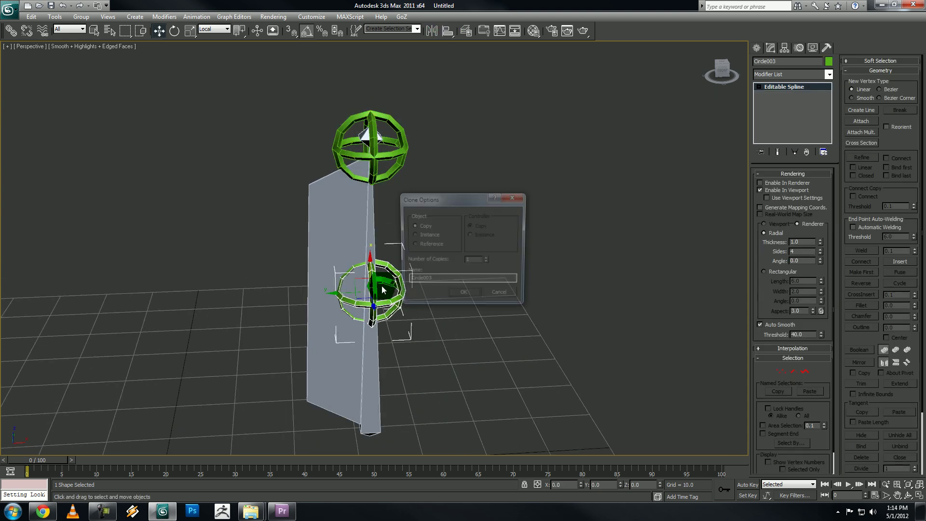
pyautogui.click(460, 292)
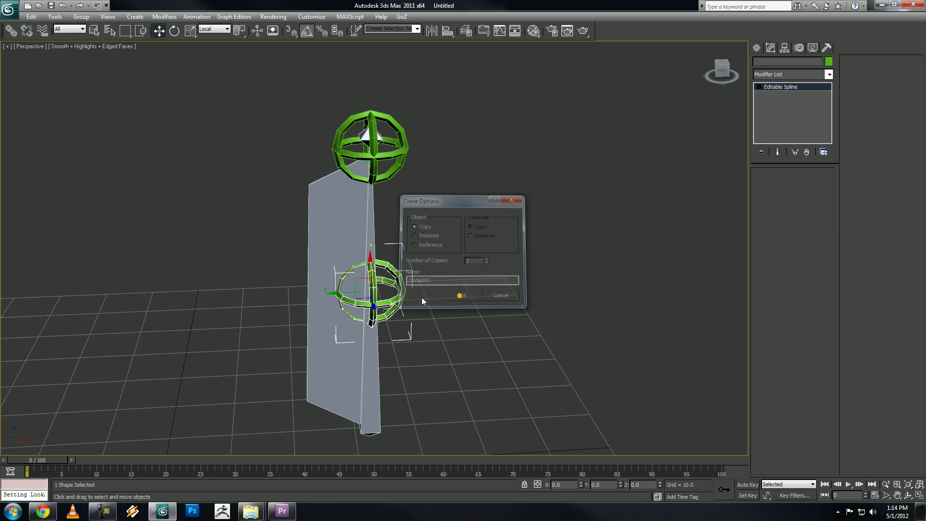
# Align the new control to the long bone, pivot to pivot in X, Y and Z, matching orientation on all axes
pyautogui.click(443, 36)
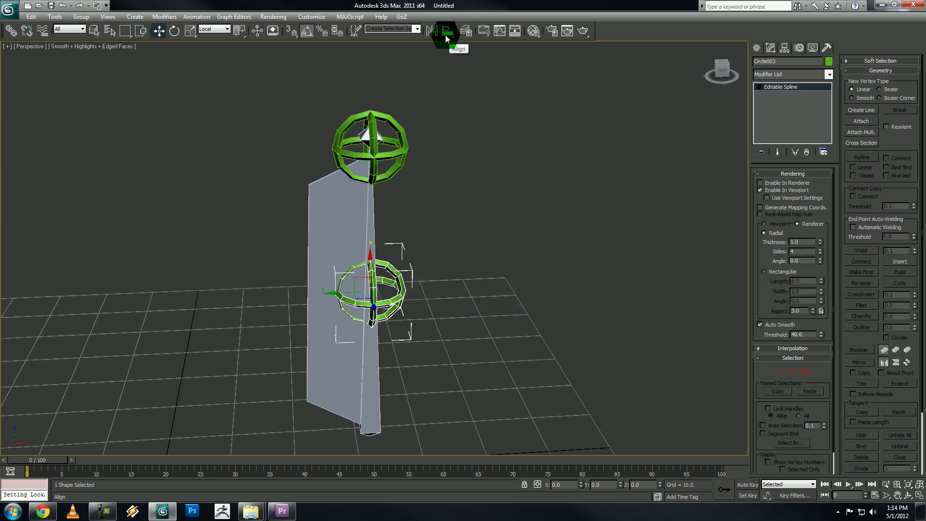
pyautogui.click(362, 376)
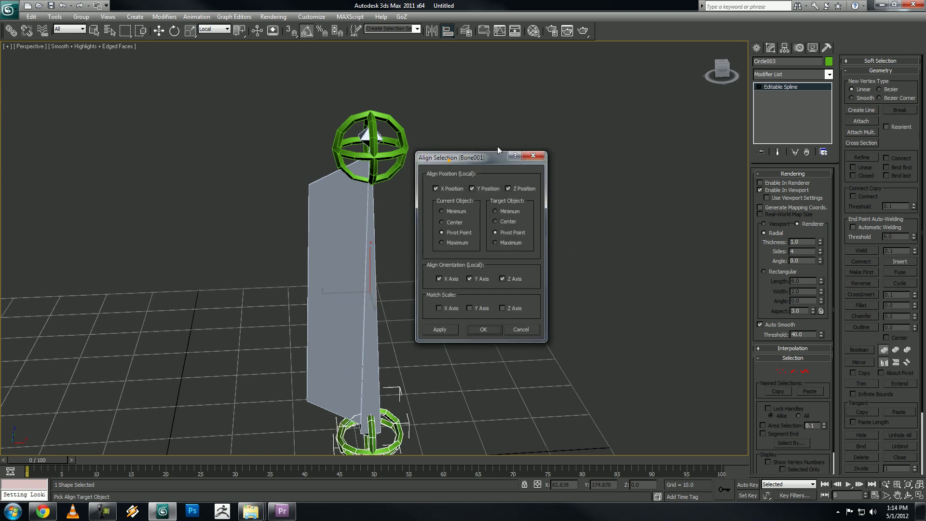
pyautogui.moveTo(448, 159)
pyautogui.mouseDown()
pyautogui.moveTo(517, 131)
pyautogui.moveTo(492, 145)
pyautogui.mouseUp()
pyautogui.click(508, 154)
pyautogui.click(485, 178)
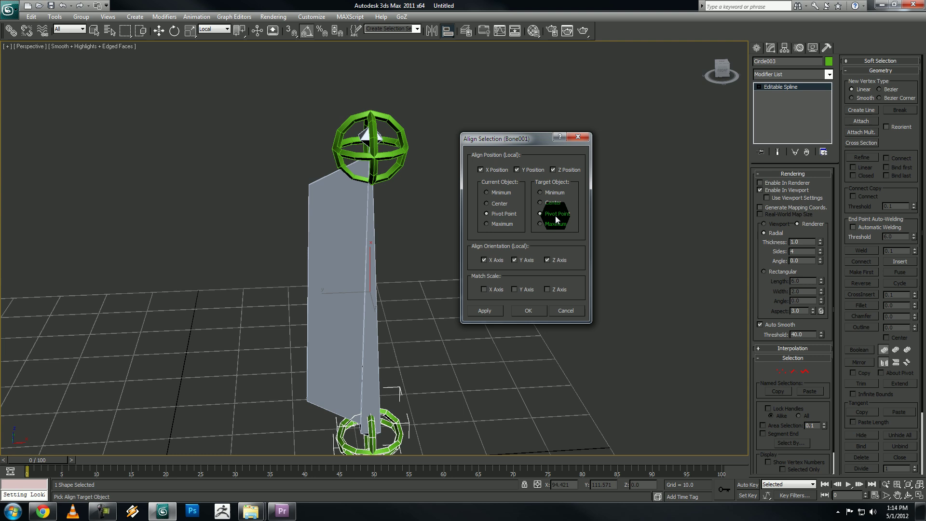
pyautogui.click(528, 312)
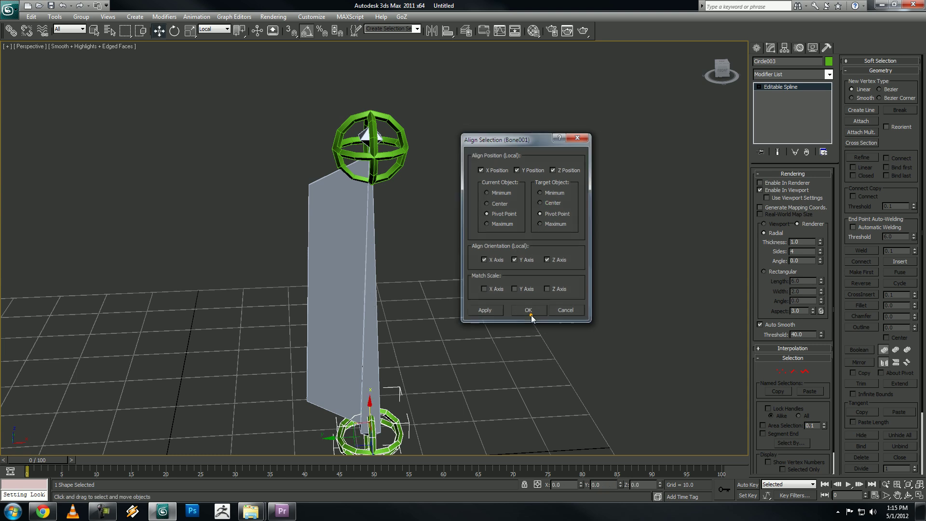
pyautogui.keyDown('alt'); pyautogui.moveTo(512, 245); pyautogui.dragTo(369, 235, button='middle'); pyautogui.keyUp('alt')
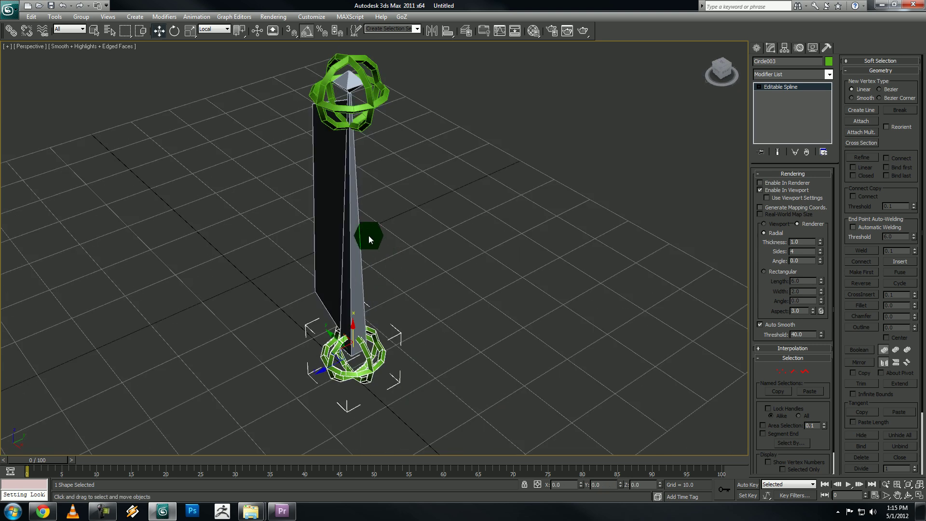
pyautogui.click(349, 230)
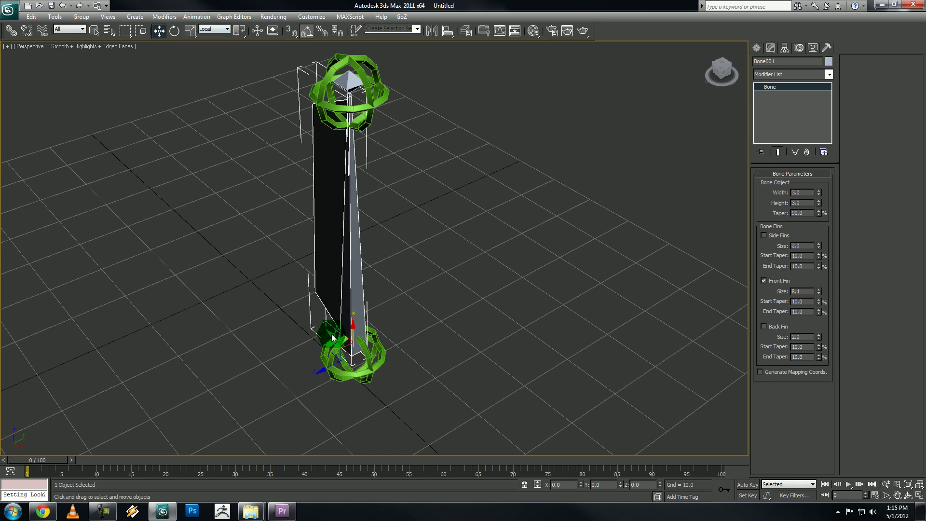
pyautogui.click(340, 375)
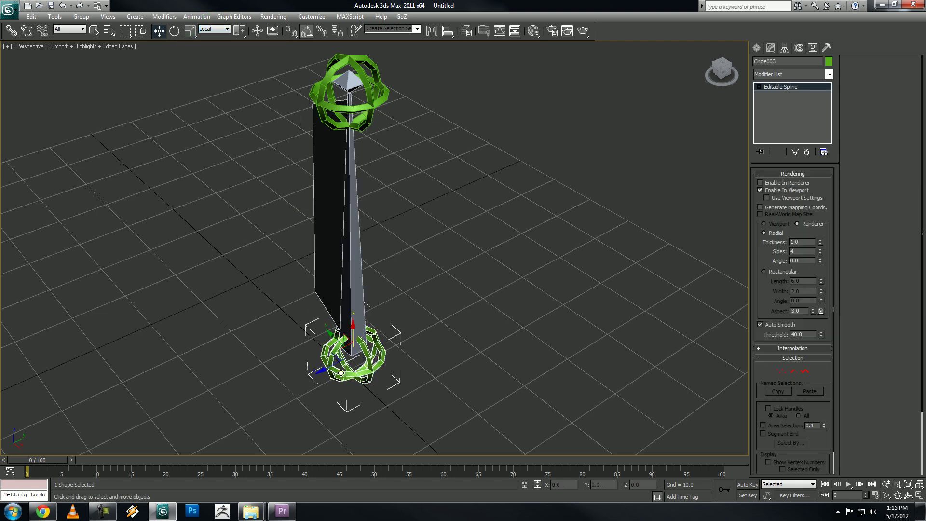
pyautogui.click(364, 100)
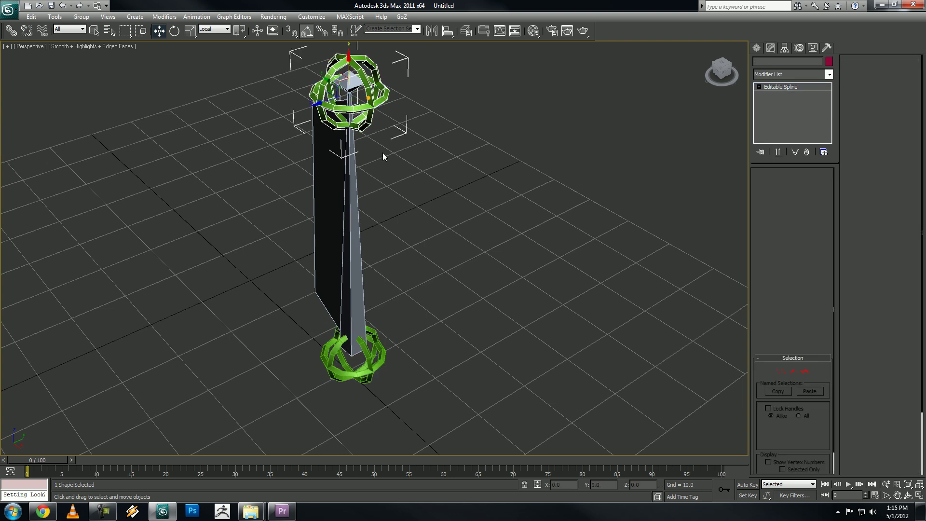
# Apply a LookAt Constraint to the long bone with the top control as its target
pyautogui.keyDown('alt'); pyautogui.moveTo(383, 152); pyautogui.dragTo(531, 207, button='middle'); pyautogui.keyUp('alt')
pyautogui.moveTo(427, 238); pyautogui.dragTo(430, 236)
pyautogui.moveTo(430, 236); pyautogui.dragTo(467, 262, button='middle')
pyautogui.scroll(3, 438, 204)
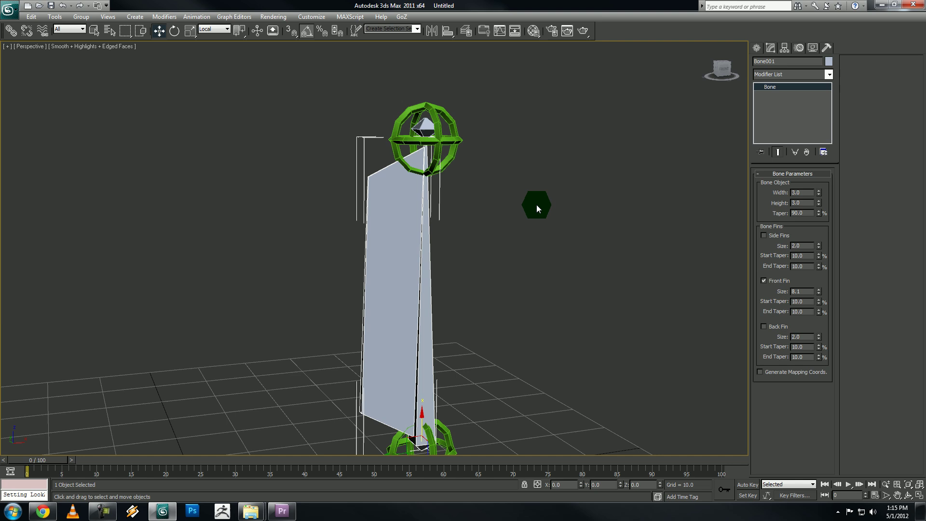
pyautogui.click(197, 17)
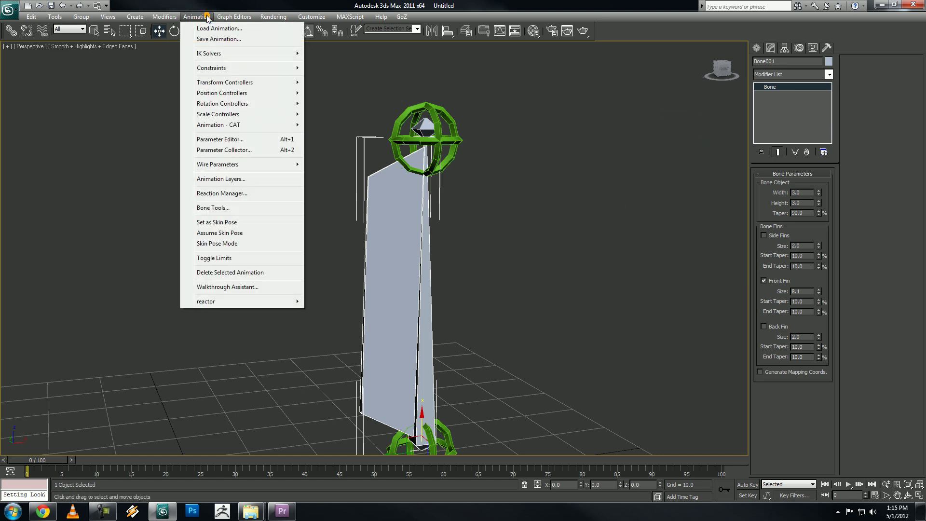
pyautogui.moveTo(243, 69)
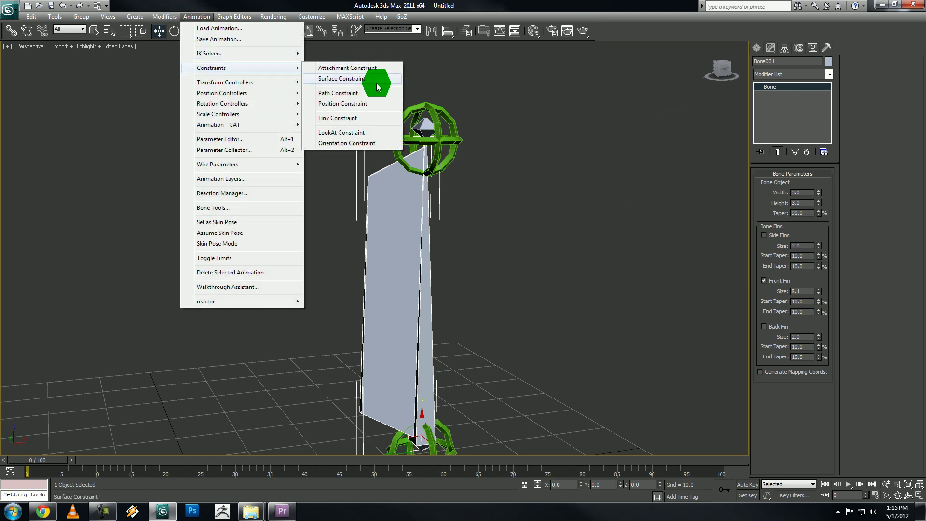
pyautogui.click(357, 133)
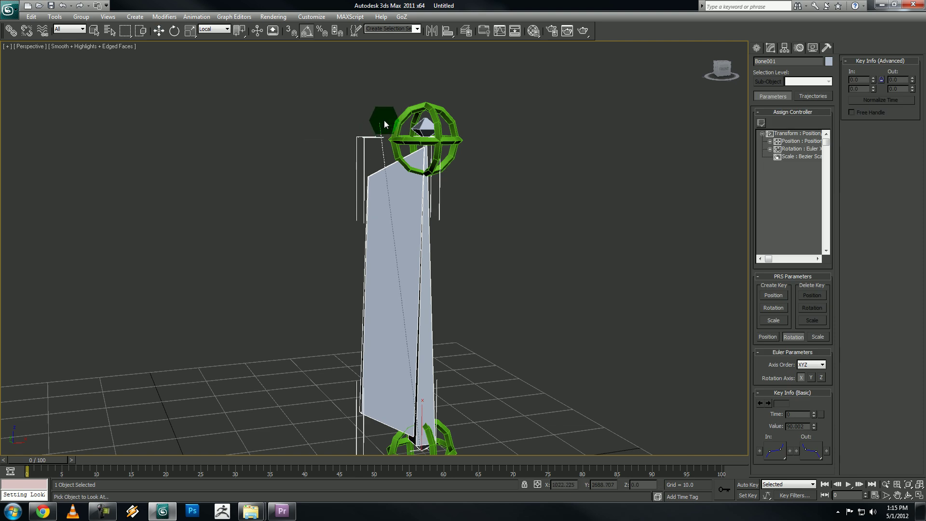
pyautogui.click(403, 114)
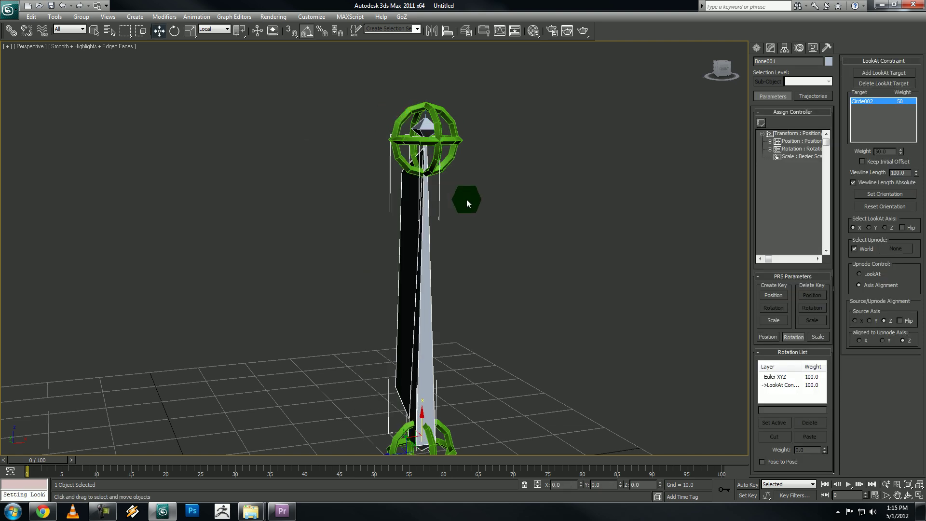
# Try Y as the LookAt constraint's source axis, return to Z, and toggle the source axis flip on and off
pyautogui.keyDown('alt'); pyautogui.moveTo(469, 198); pyautogui.dragTo(507, 193, button='middle'); pyautogui.keyUp('alt')
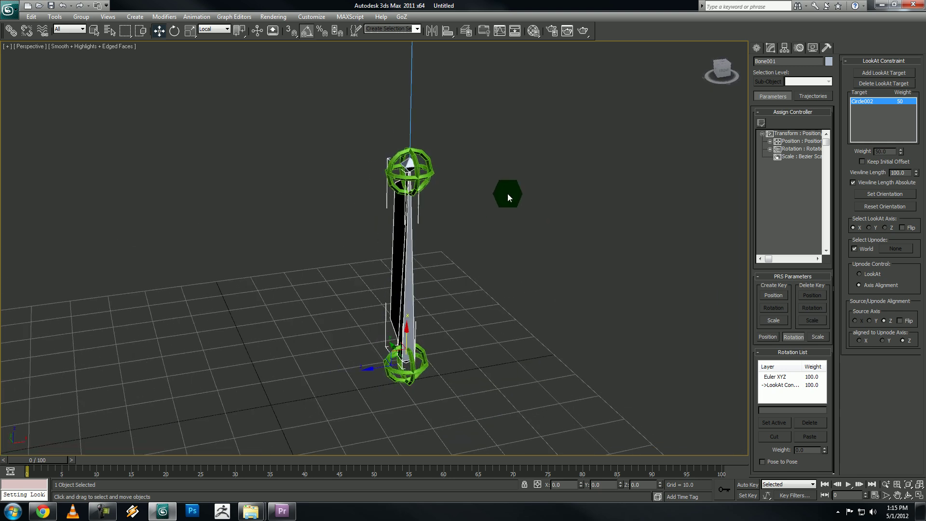
pyautogui.click(873, 320)
pyautogui.click(881, 320)
pyautogui.click(870, 321)
pyautogui.click(885, 321)
pyautogui.click(899, 320)
pyautogui.click(900, 321)
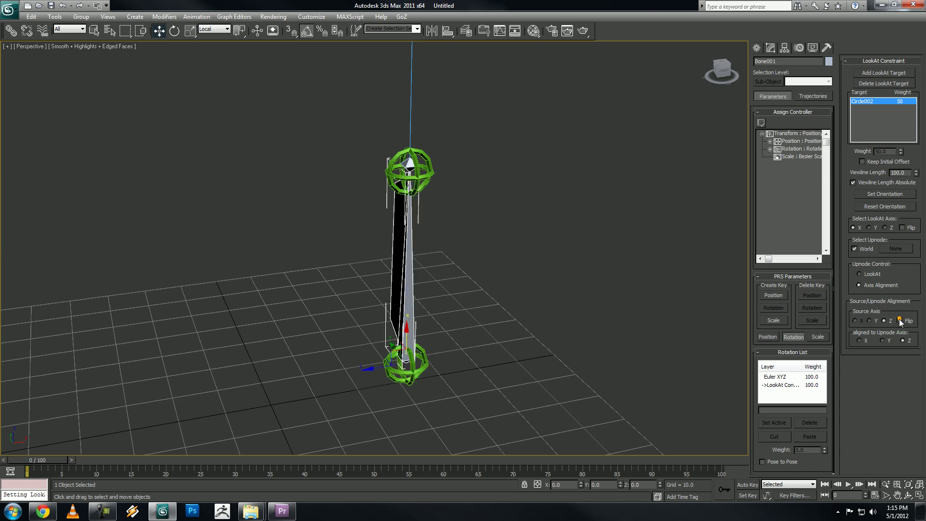
# Try Y as the axis aligned to the upnode in the LookAt constraint, and return it to Z
pyautogui.click(884, 341)
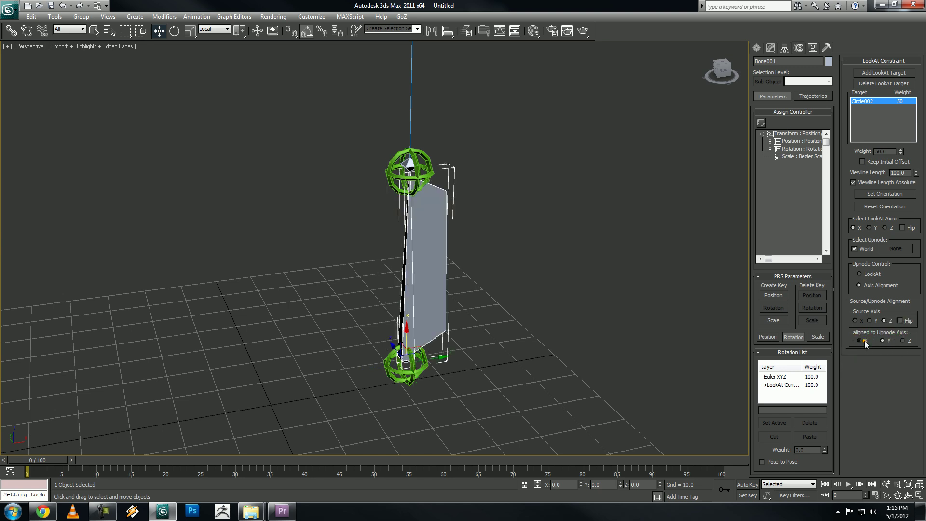
pyautogui.click(889, 341)
pyautogui.click(901, 340)
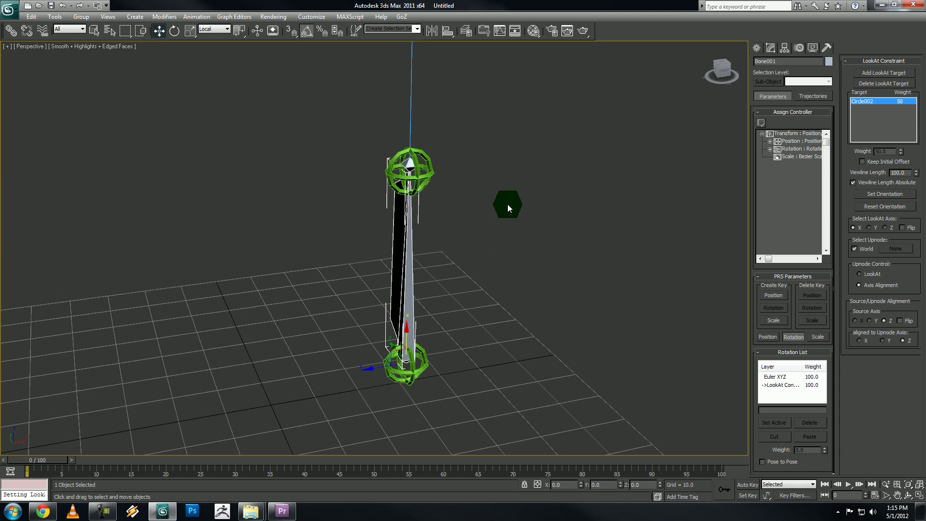
# Set the LookAt constraint's viewline length to 0.0
pyautogui.moveTo(481, 246); pyautogui.dragTo(489, 250, button='middle')
pyautogui.keyDown('alt'); pyautogui.moveTo(453, 214); pyautogui.dragTo(502, 216, button='middle'); pyautogui.keyUp('alt')
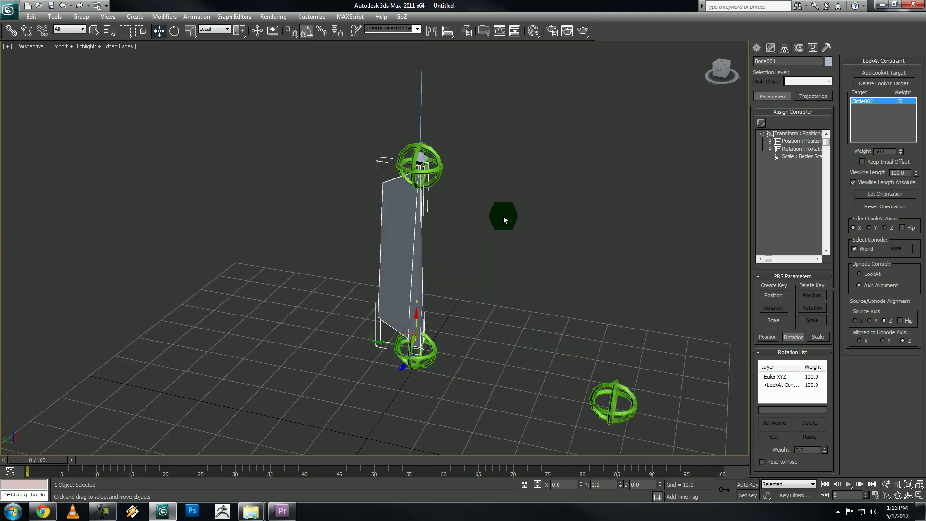
pyautogui.doubleClick(900, 172)
# Turn off World as the LookAt constraint's upnode and assign the bottom control on the long bone instead
pyautogui.scroll(-3, 526, 202)
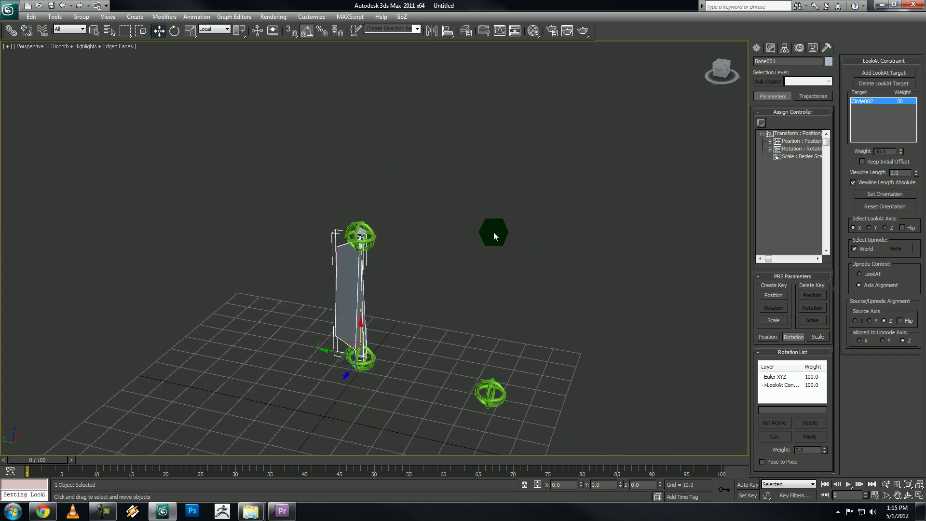
pyautogui.keyDown('alt'); pyautogui.moveTo(461, 233); pyautogui.dragTo(501, 192, button='middle'); pyautogui.keyUp('alt')
pyautogui.scroll(2, 471, 201)
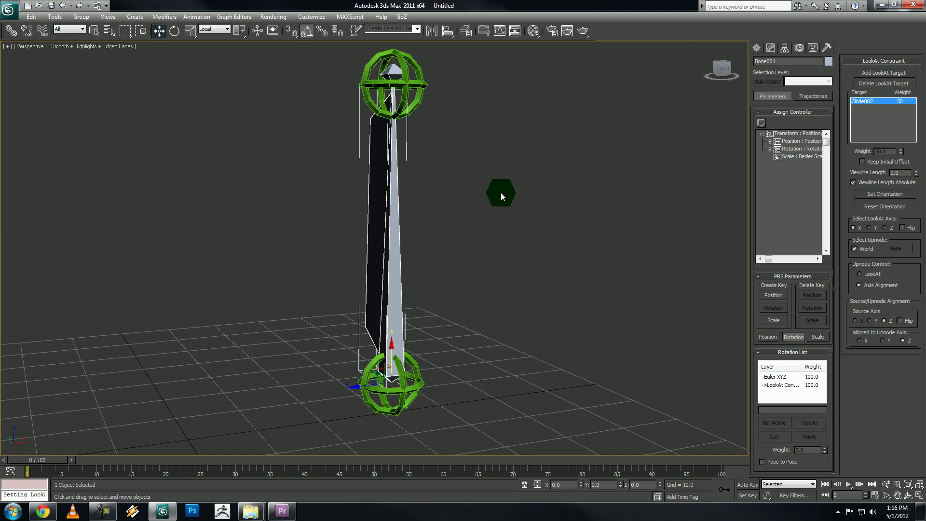
pyautogui.click(863, 248)
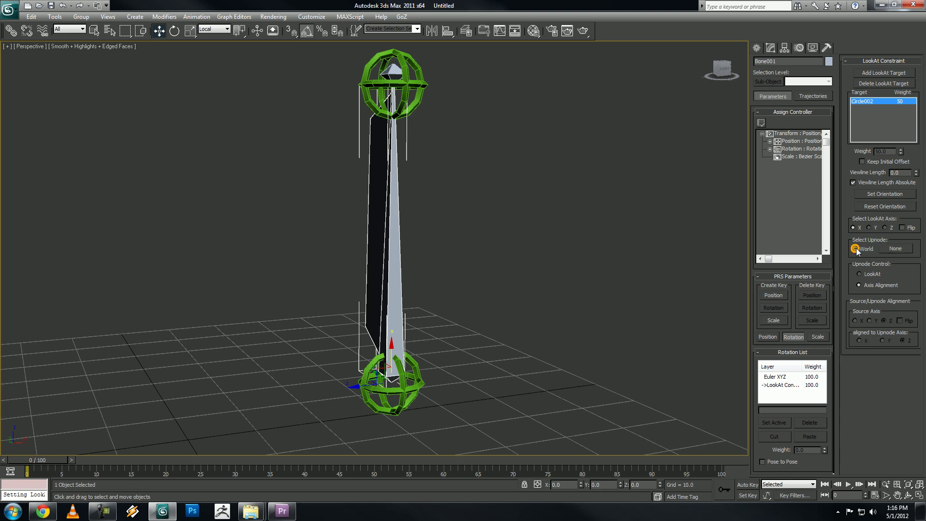
pyautogui.click(884, 250)
pyautogui.click(414, 387)
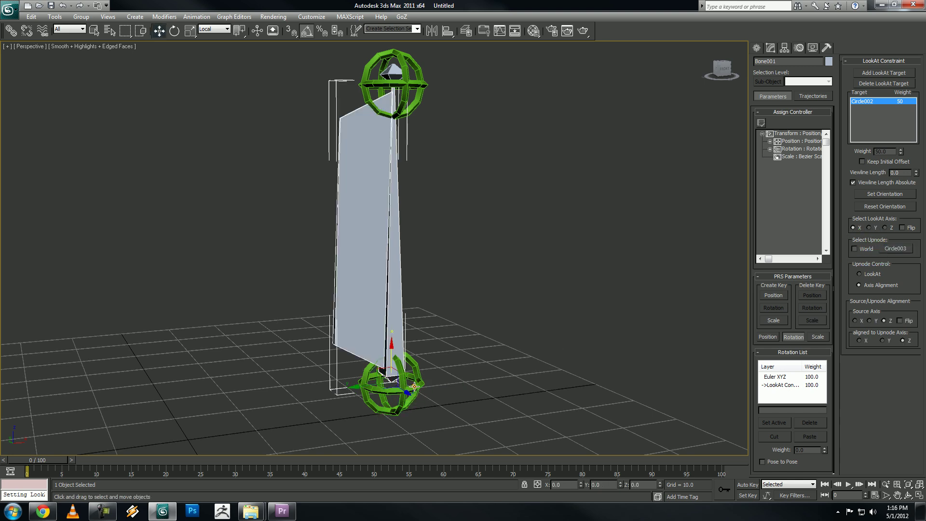
# Test-rotate the bottom control to check how it twists the long bone, and cancel the rotation
pyautogui.scroll(-4, 508, 273)
pyautogui.keyDown('alt'); pyautogui.moveTo(509, 268); pyautogui.dragTo(506, 234, button='middle'); pyautogui.keyUp('alt')
pyautogui.scroll(4, 482, 269)
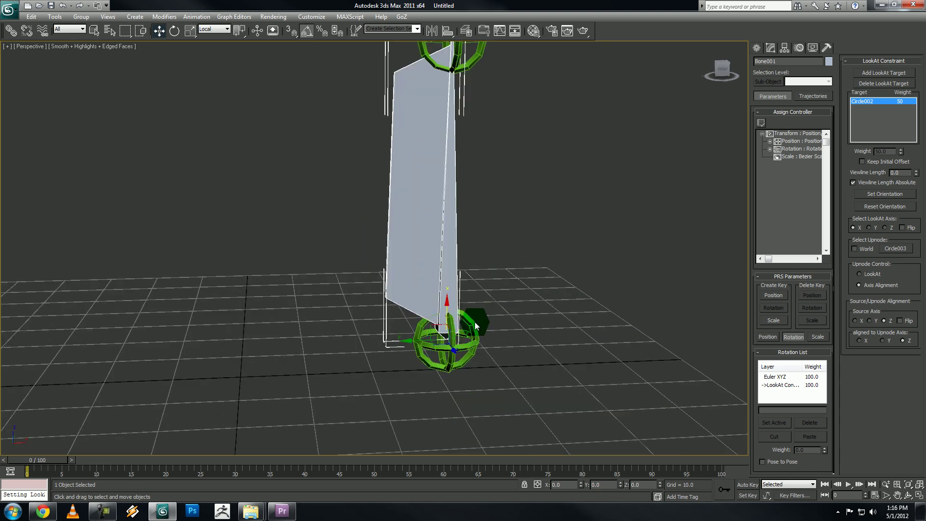
pyautogui.click(473, 323)
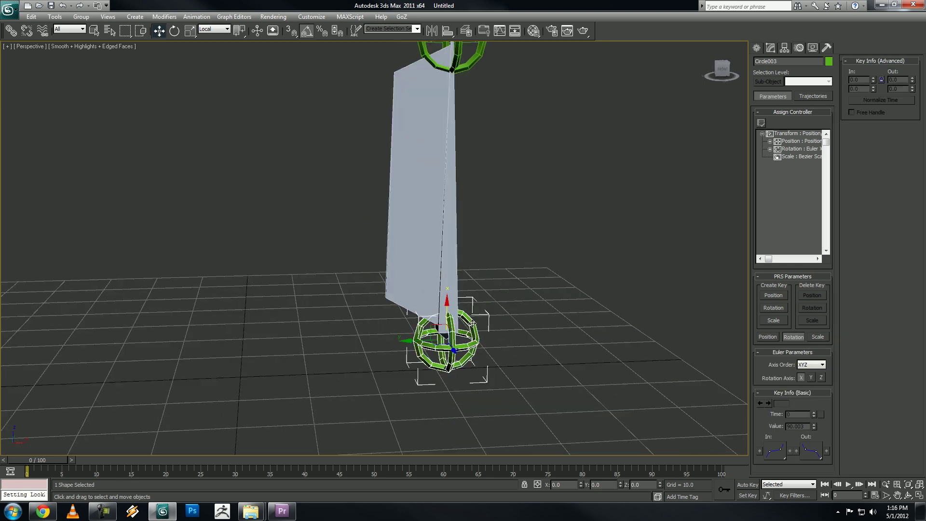
pyautogui.click(173, 33)
pyautogui.moveTo(355, 181); pyautogui.dragTo(347, 216, button='middle')
pyautogui.scroll(-4, 365, 208)
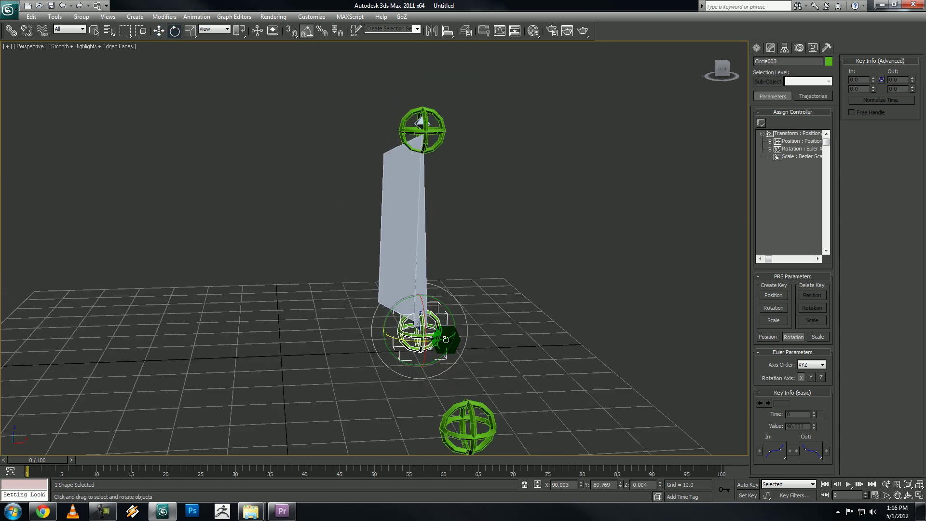
pyautogui.moveTo(446, 340); pyautogui.dragTo(414, 298)
pyautogui.rightClick(458, 309)
# Select the top control and the long bone in turn, and examine the bone's end inside the top control
pyautogui.click(402, 133)
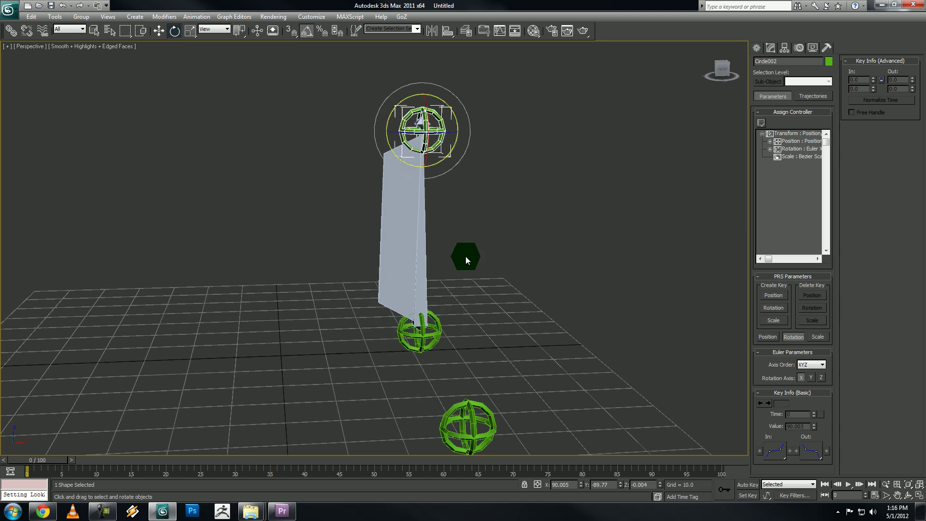
pyautogui.moveTo(311, 224); pyautogui.dragTo(458, 244)
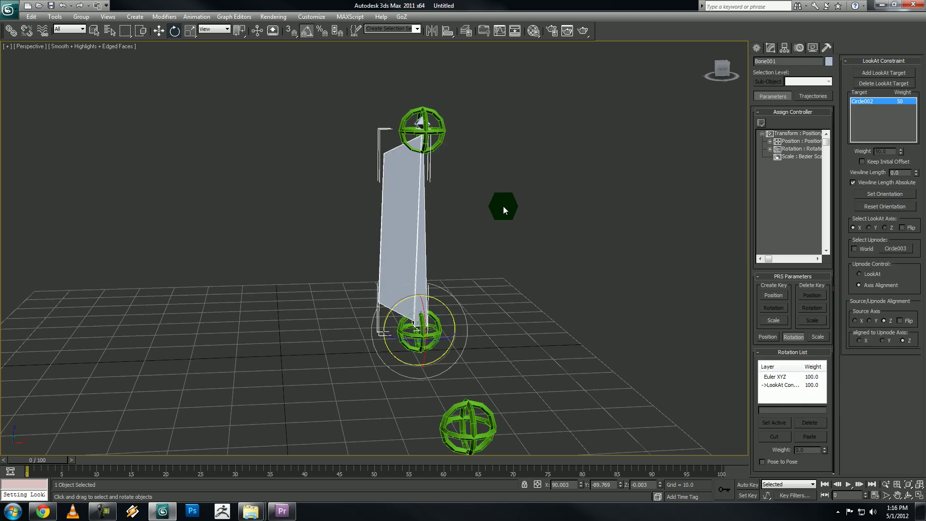
pyautogui.scroll(3, 503, 207)
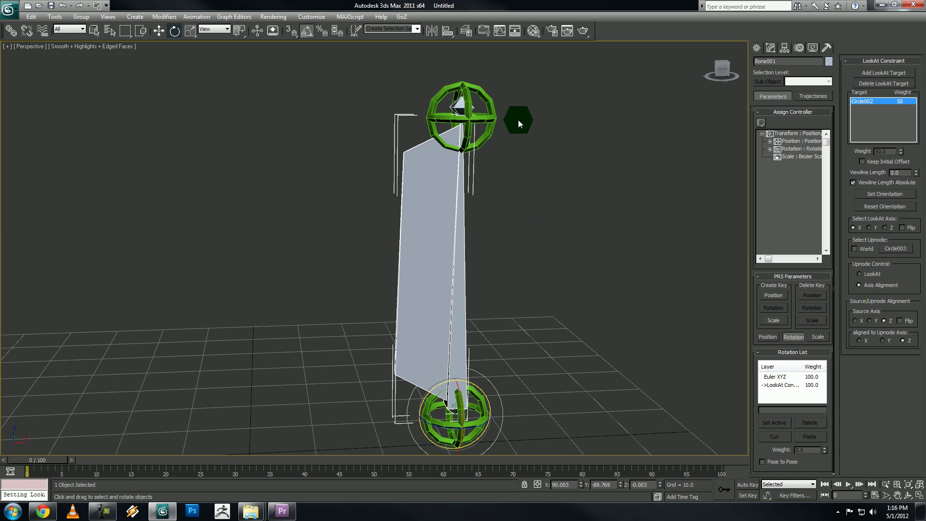
pyautogui.moveTo(526, 240); pyautogui.dragTo(531, 289, button='middle')
pyautogui.scroll(3, 554, 275)
pyautogui.moveTo(593, 268); pyautogui.dragTo(585, 315, button='middle')
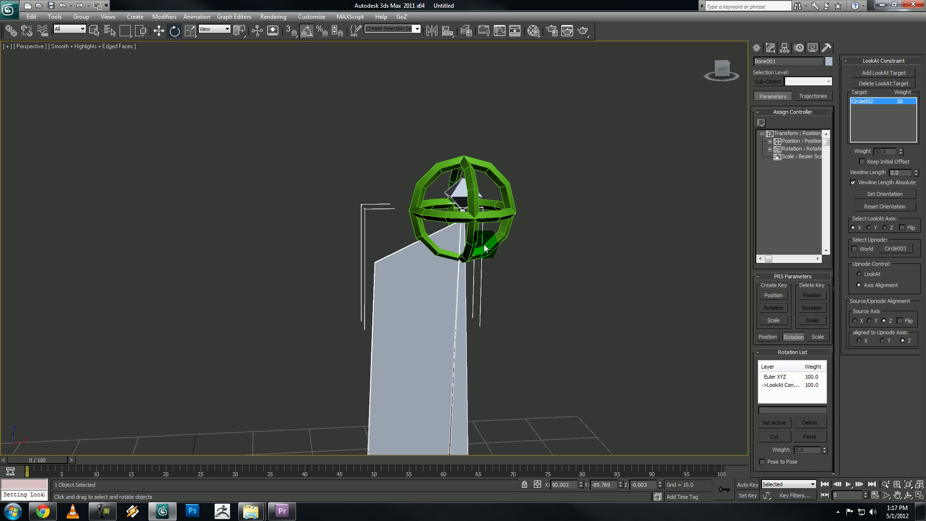
pyautogui.keyDown('alt'); pyautogui.moveTo(537, 285); pyautogui.dragTo(533, 203, button='middle'); pyautogui.keyUp('alt')
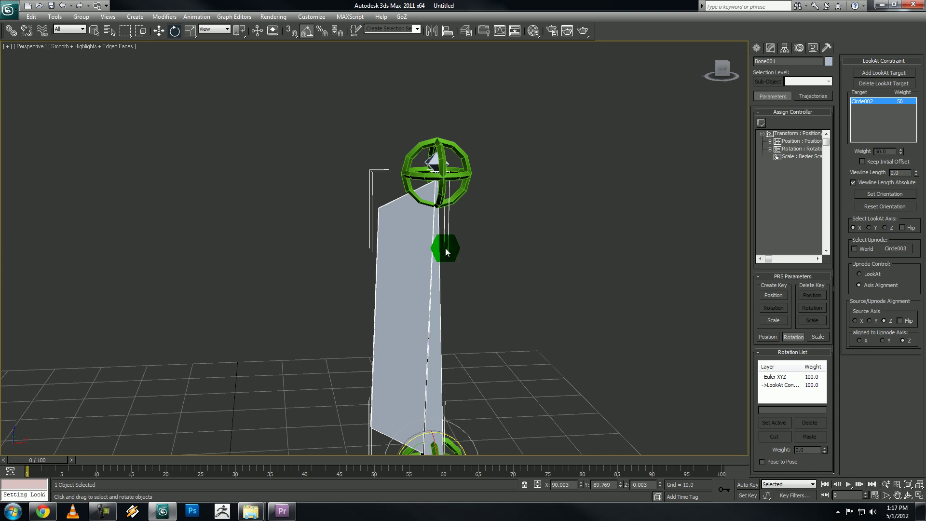
# Apply a Position Constraint to the small end bone with the top control as its target
pyautogui.click(435, 164)
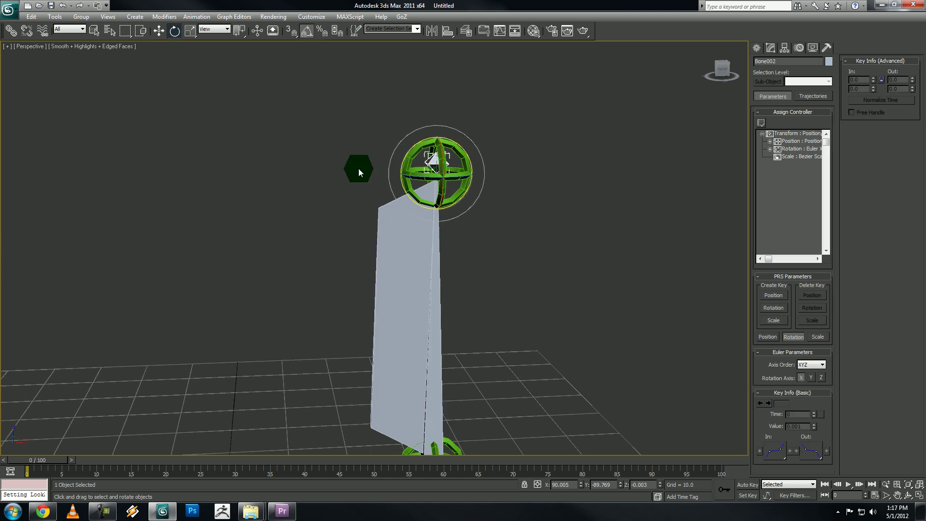
pyautogui.scroll(2, 322, 119)
pyautogui.scroll(-2, 302, 188)
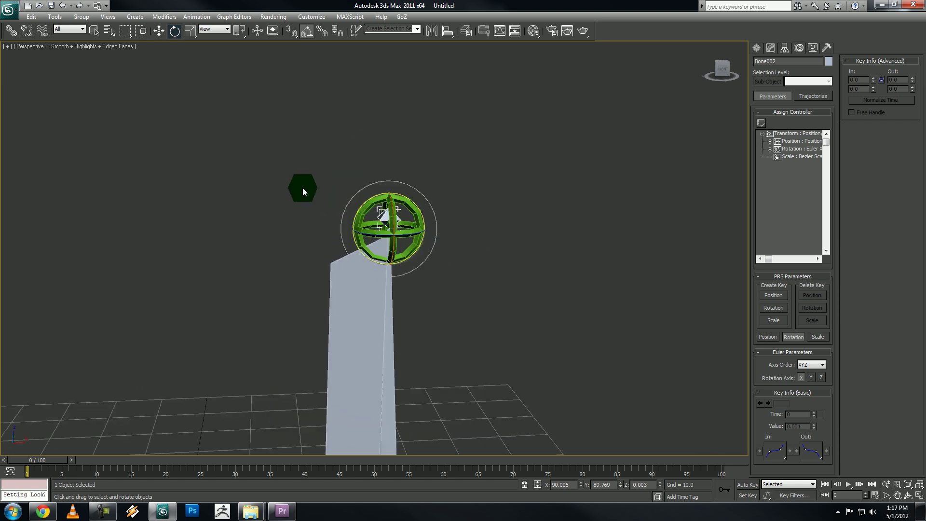
pyautogui.moveTo(303, 188); pyautogui.dragTo(304, 125, button='middle')
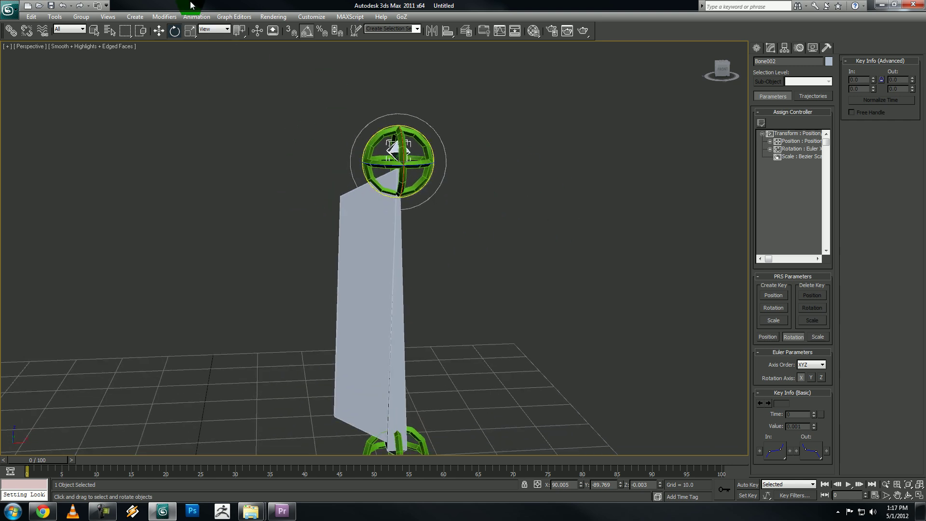
pyautogui.click(193, 16)
pyautogui.moveTo(242, 68)
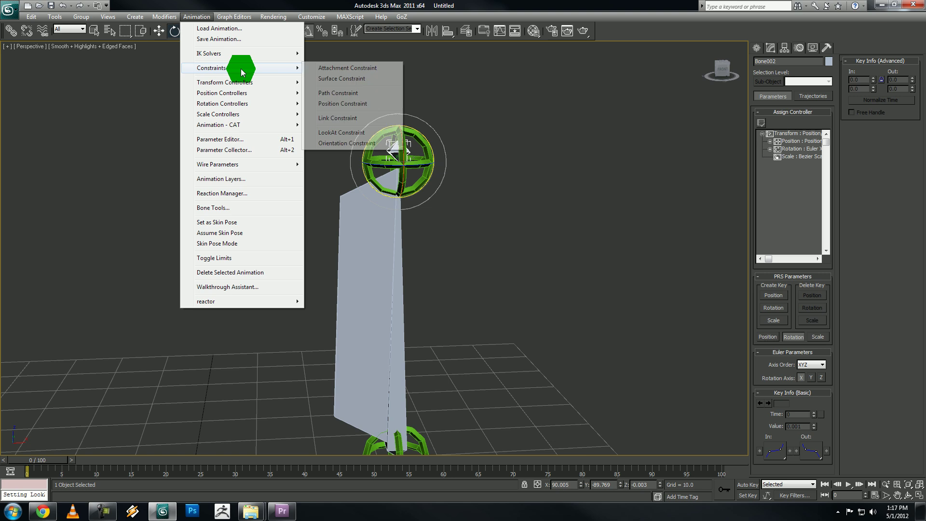
pyautogui.click(361, 103)
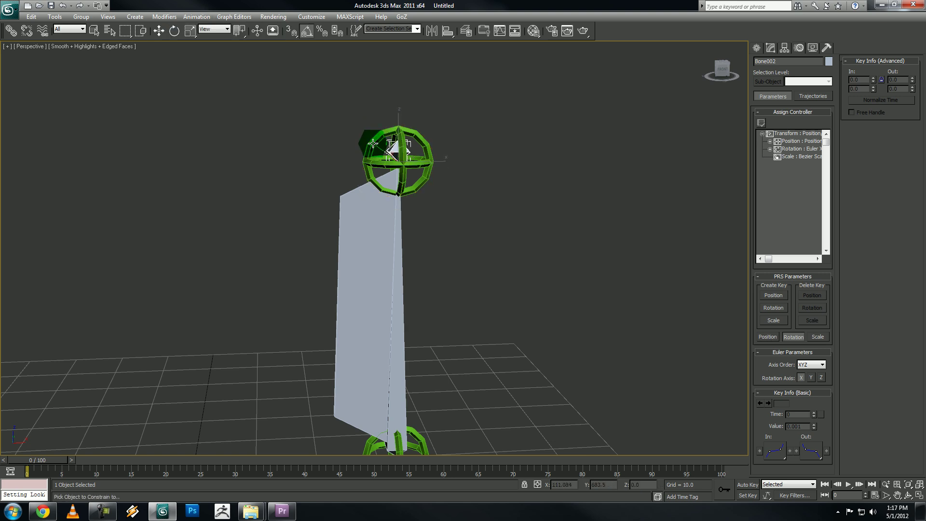
pyautogui.click(373, 143)
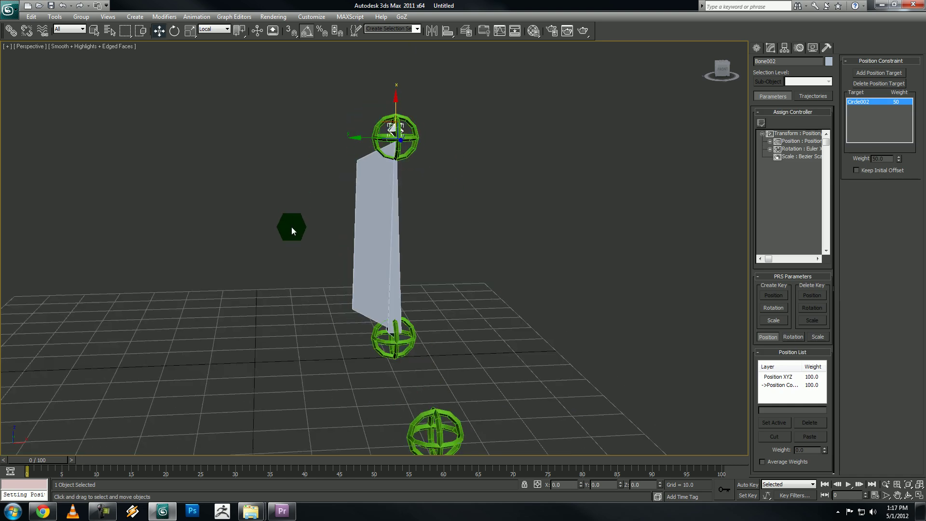
# Link the long bone to the bottom control as its parent
pyautogui.moveTo(261, 242); pyautogui.dragTo(441, 224)
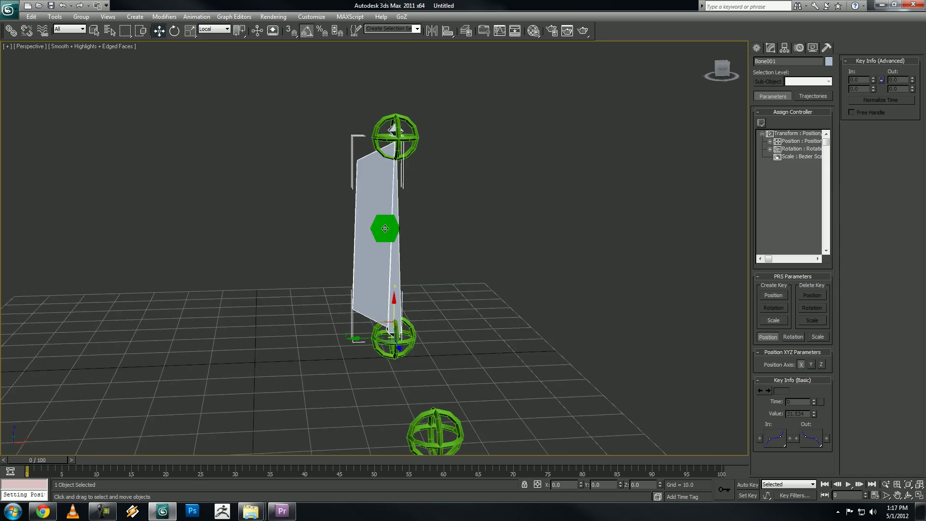
pyautogui.click(13, 36)
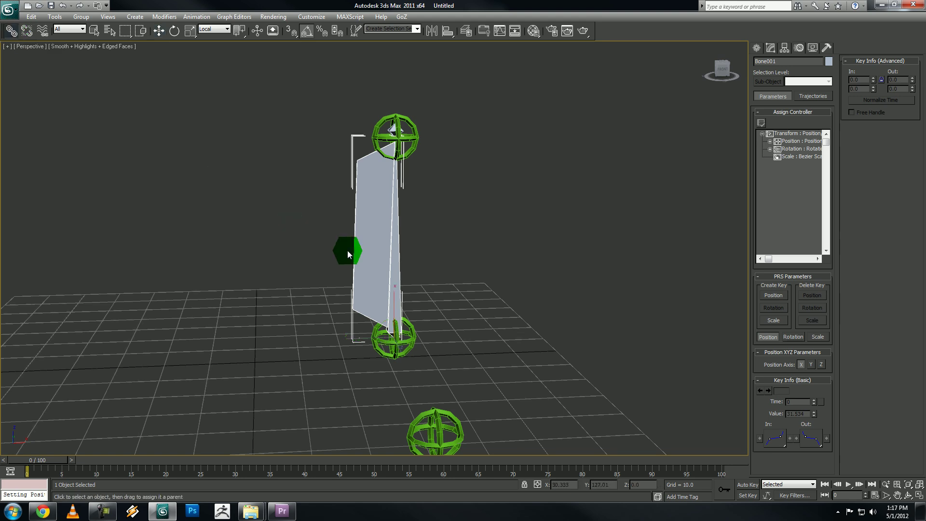
pyautogui.moveTo(393, 330); pyautogui.dragTo(377, 263)
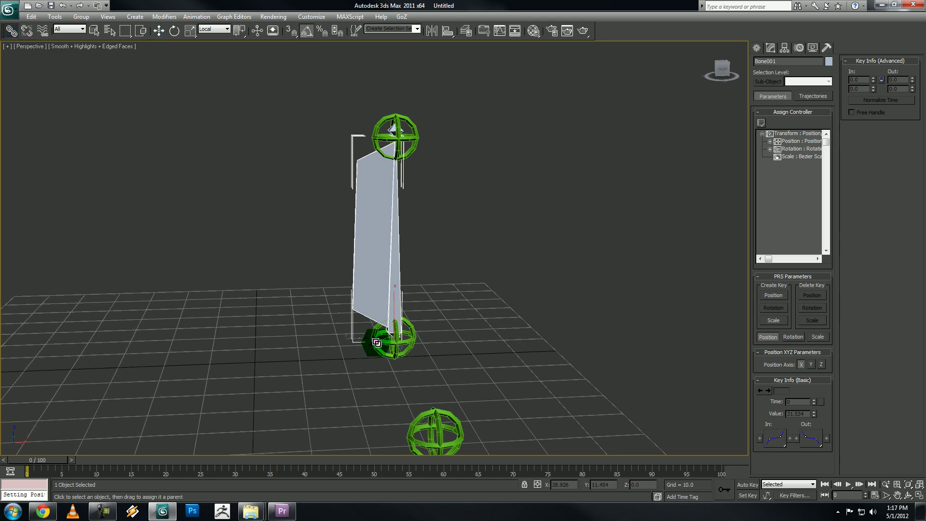
pyautogui.moveTo(377, 343); pyautogui.dragTo(377, 341)
pyautogui.click(158, 31)
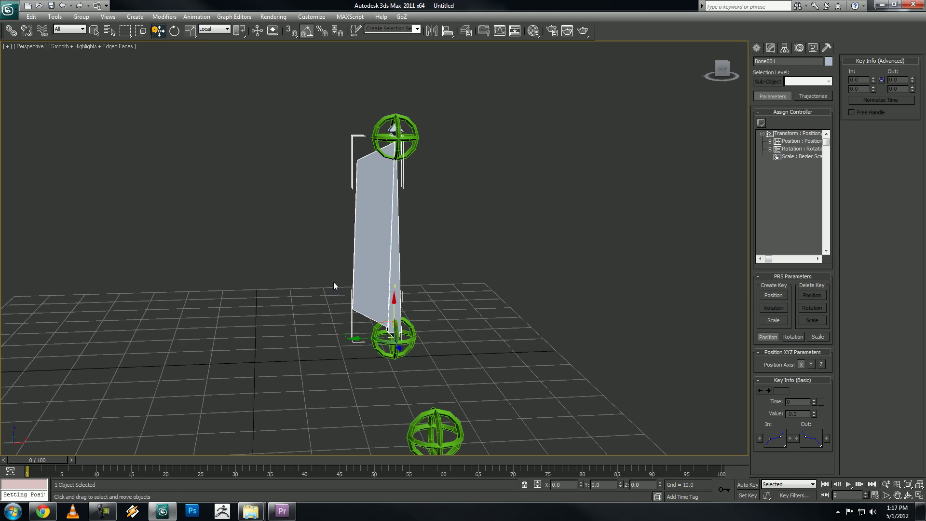
# Test-move the bottom control to check that the long bone's base follows it, and cancel the move
pyautogui.click(380, 355)
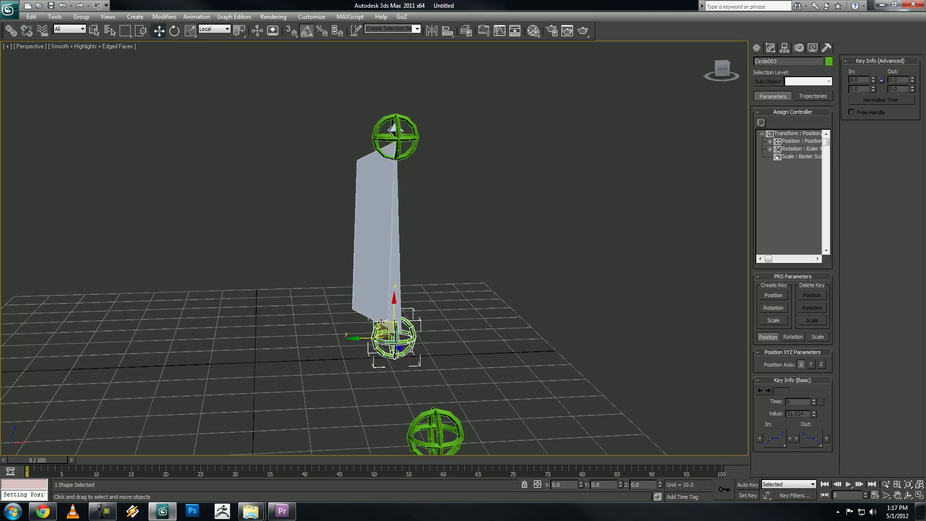
pyautogui.moveTo(380, 355); pyautogui.dragTo(377, 227)
pyautogui.rightClick(377, 226)
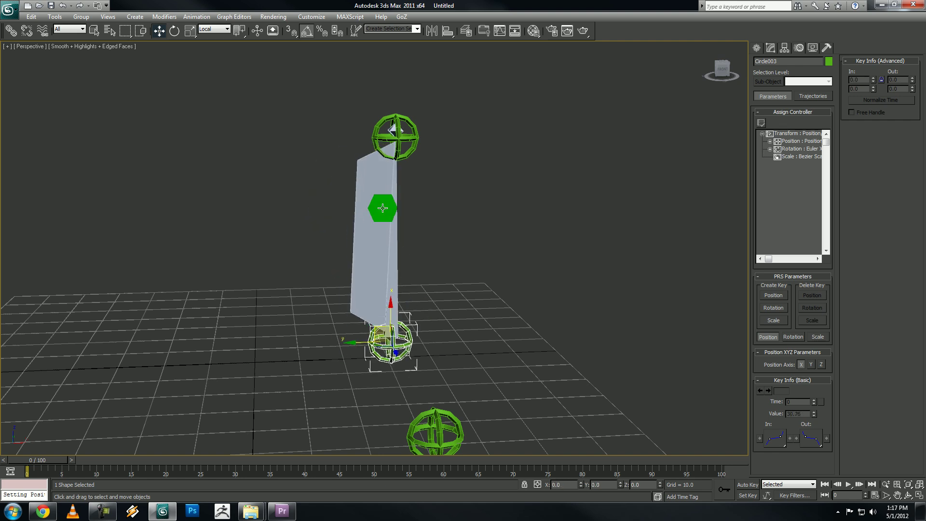
# Test-move the top control around to check how the long bone aims at it, restoring its position each time
pyautogui.click(385, 116)
pyautogui.click(381, 122)
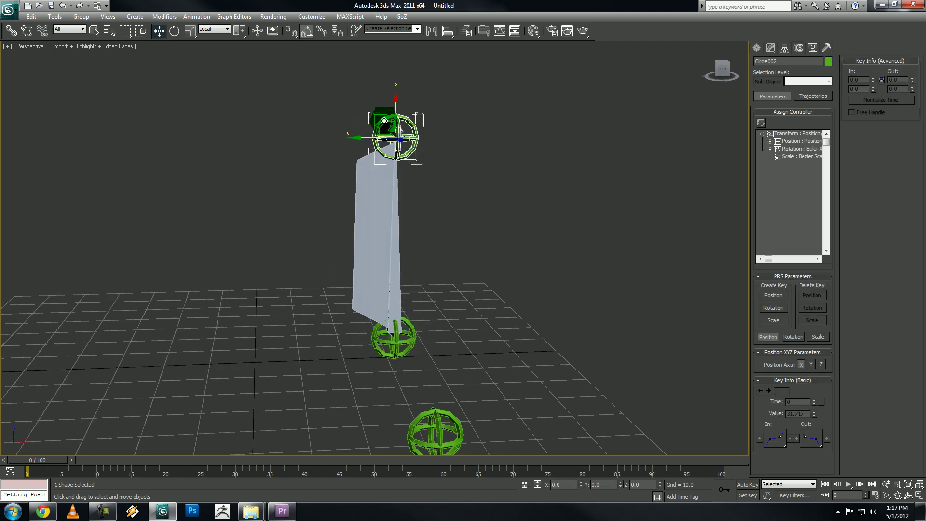
pyautogui.moveTo(382, 123)
pyautogui.mouseDown()
pyautogui.moveTo(528, 226)
pyautogui.moveTo(331, 201)
pyautogui.moveTo(270, 246)
pyautogui.moveTo(424, 196)
pyautogui.moveTo(275, 217)
pyautogui.moveTo(370, 274)
pyautogui.moveTo(363, 209)
pyautogui.moveTo(388, 234)
pyautogui.moveTo(378, 234)
pyautogui.moveTo(377, 134)
pyautogui.mouseUp()
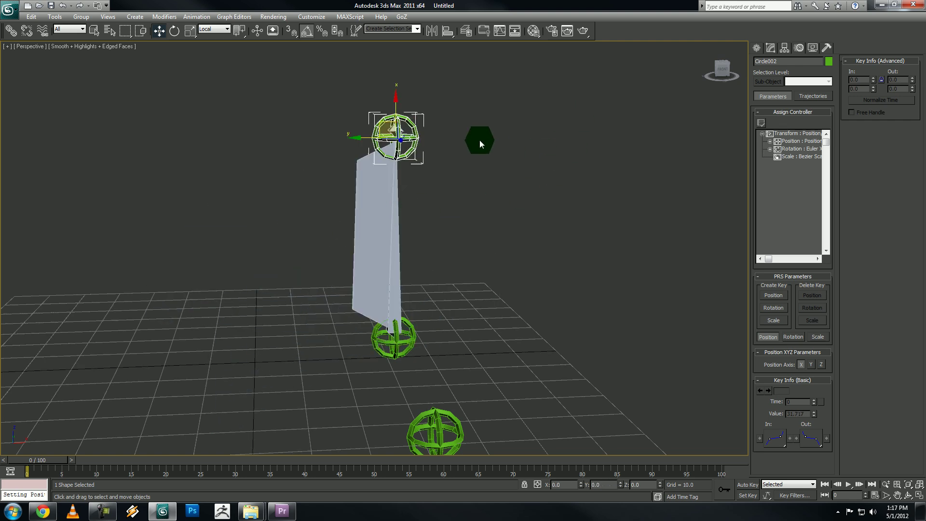
pyautogui.keyDown('alt'); pyautogui.moveTo(480, 141); pyautogui.dragTo(468, 216, button='middle'); pyautogui.keyUp('alt')
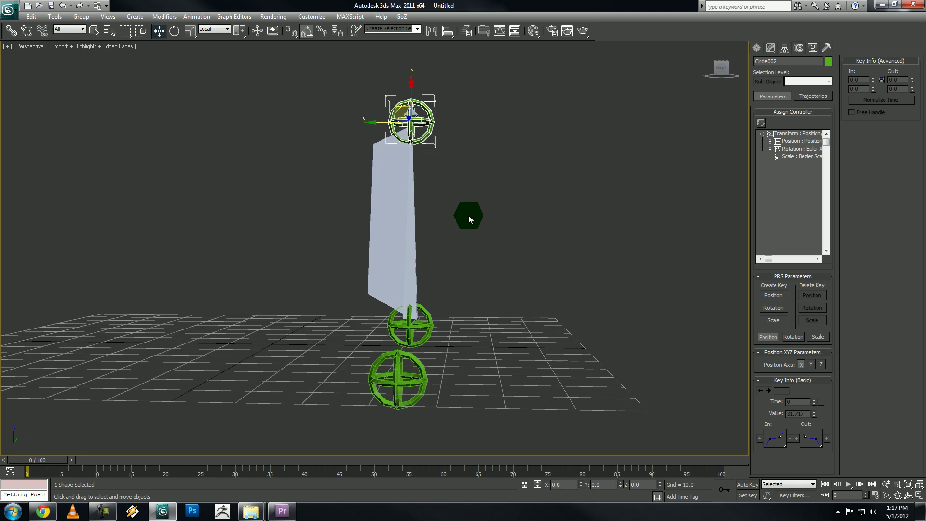
pyautogui.moveTo(378, 106)
pyautogui.keyDown('alt'); pyautogui.mouseDown(button='middle')
pyautogui.moveTo(343, 97)
pyautogui.moveTo(372, 118)
pyautogui.mouseUp(button='middle'); pyautogui.keyUp('alt')
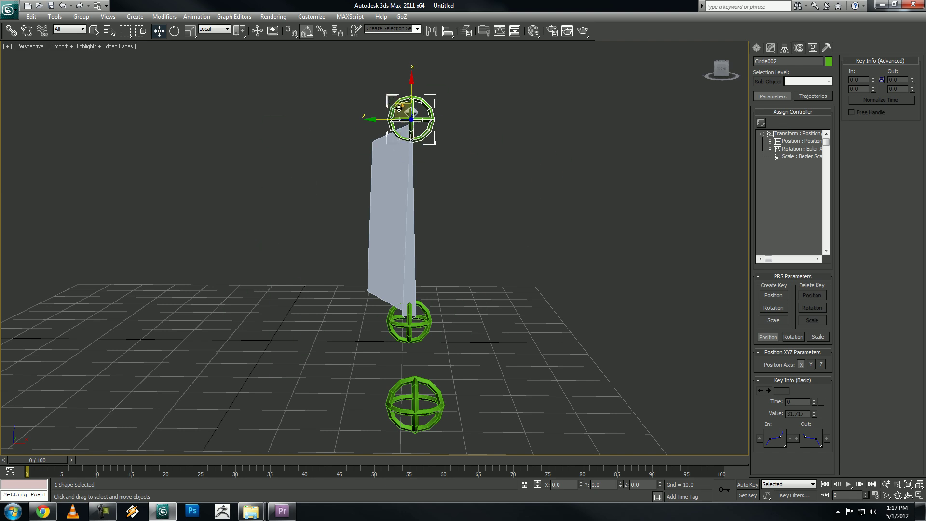
pyautogui.moveTo(409, 116); pyautogui.dragTo(473, 247)
pyautogui.keyDown('alt'); pyautogui.moveTo(473, 247); pyautogui.dragTo(579, 297, button='middle'); pyautogui.keyUp('alt')
pyautogui.moveTo(399, 130); pyautogui.dragTo(576, 305)
pyautogui.moveTo(402, 130)
pyautogui.mouseDown()
pyautogui.moveTo(553, 310)
pyautogui.moveTo(550, 246)
pyautogui.moveTo(553, 320)
pyautogui.moveTo(459, 221)
pyautogui.moveTo(246, 300)
pyautogui.moveTo(414, 228)
pyautogui.moveTo(399, 139)
pyautogui.mouseUp()
# Test-move the top control down in its local XY plane and in its XZ plane, cancelling each move
pyautogui.moveTo(498, 271); pyautogui.dragTo(537, 316, button='middle')
pyautogui.keyDown('alt'); pyautogui.moveTo(537, 316); pyautogui.dragTo(352, 137, button='middle'); pyautogui.keyUp('alt')
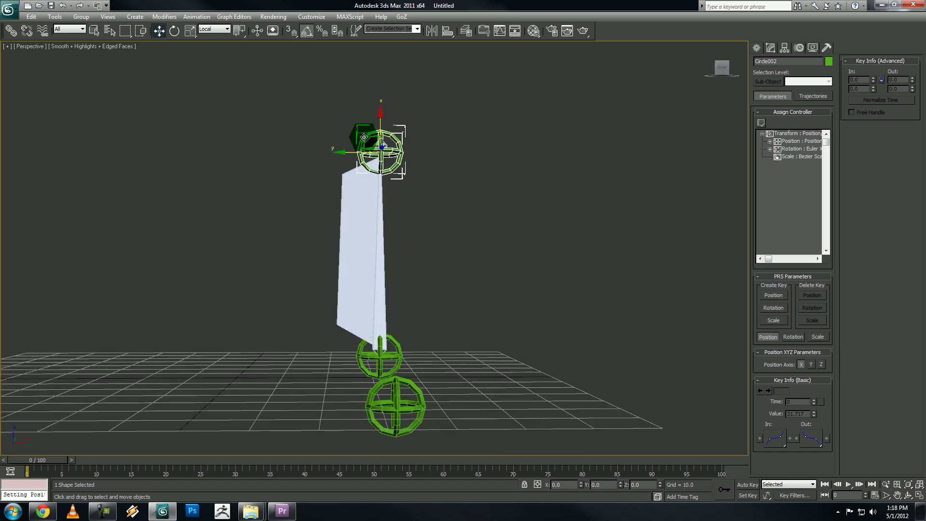
pyautogui.moveTo(363, 137); pyautogui.dragTo(371, 205)
pyautogui.rightClick(371, 205)
pyautogui.keyDown('alt'); pyautogui.moveTo(422, 213); pyautogui.dragTo(459, 169, button='middle'); pyautogui.keyUp('alt')
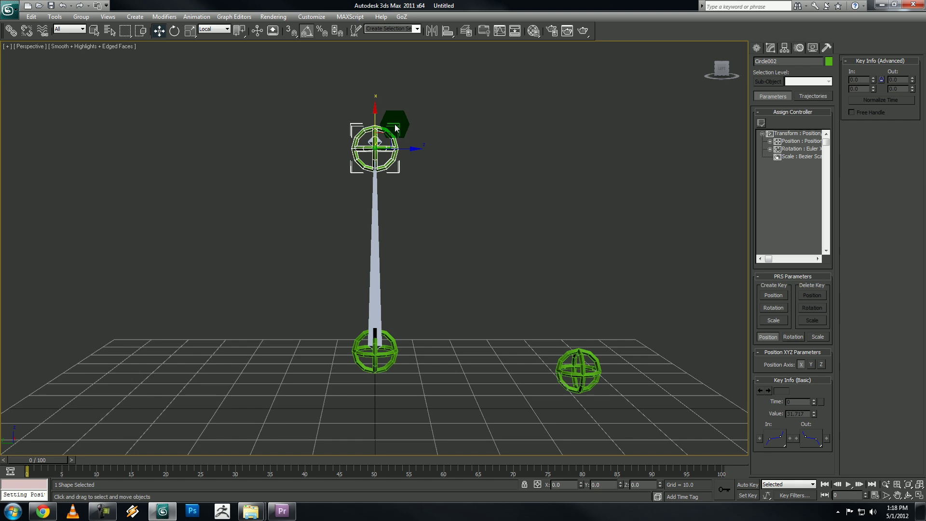
pyautogui.moveTo(392, 136); pyautogui.dragTo(462, 258)
pyautogui.rightClick(461, 258)
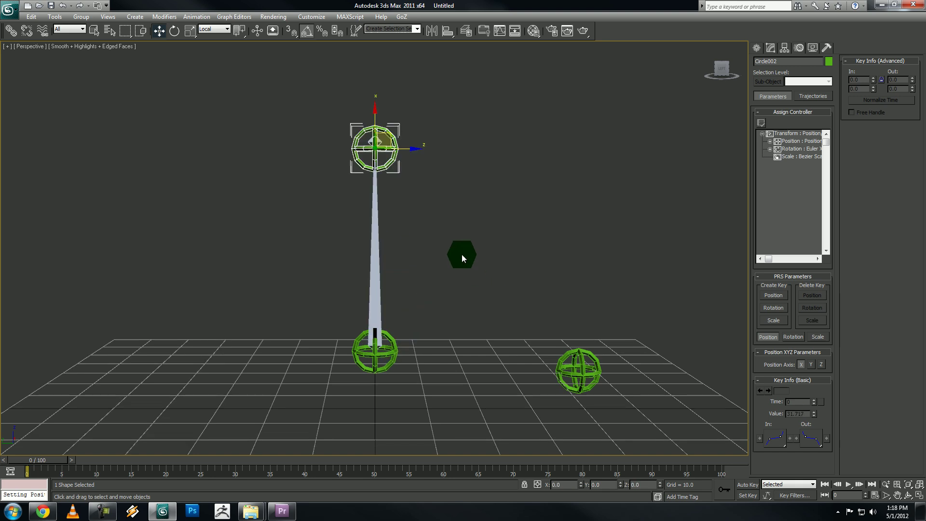
# Repeat the top control's downward moves toward the bottom control from side and front views, cancelling both
pyautogui.keyDown('alt'); pyautogui.moveTo(462, 254); pyautogui.dragTo(384, 256, button='middle'); pyautogui.keyUp('alt')
pyautogui.moveTo(359, 157); pyautogui.dragTo(414, 308)
pyautogui.rightClick(414, 308)
pyautogui.keyDown('alt'); pyautogui.moveTo(448, 275); pyautogui.dragTo(398, 167, button='middle'); pyautogui.keyUp('alt')
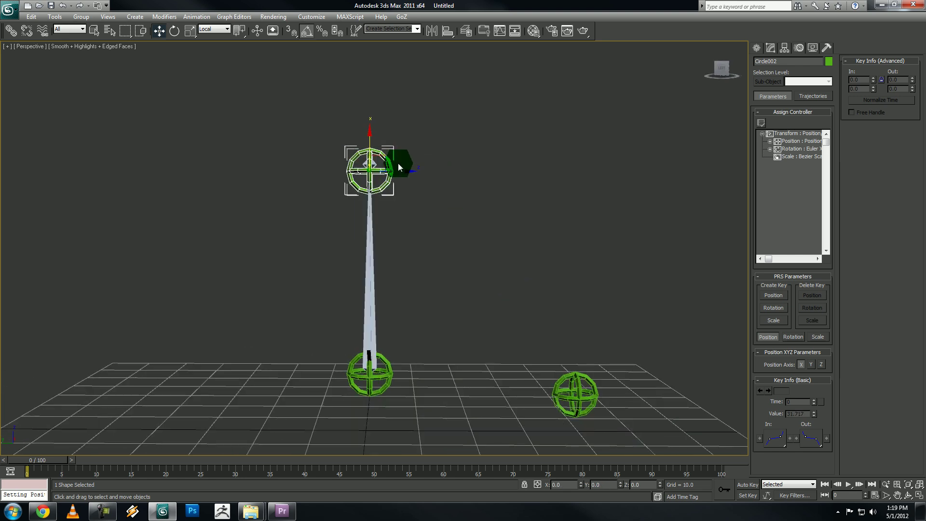
pyautogui.moveTo(387, 157); pyautogui.dragTo(499, 314)
pyautogui.rightClick(498, 313)
# Test-move the top control down beside the bone in the side view, cancel it, and try the same from the front
pyautogui.keyDown('alt'); pyautogui.moveTo(499, 313); pyautogui.dragTo(344, 226, button='middle'); pyautogui.keyUp('alt')
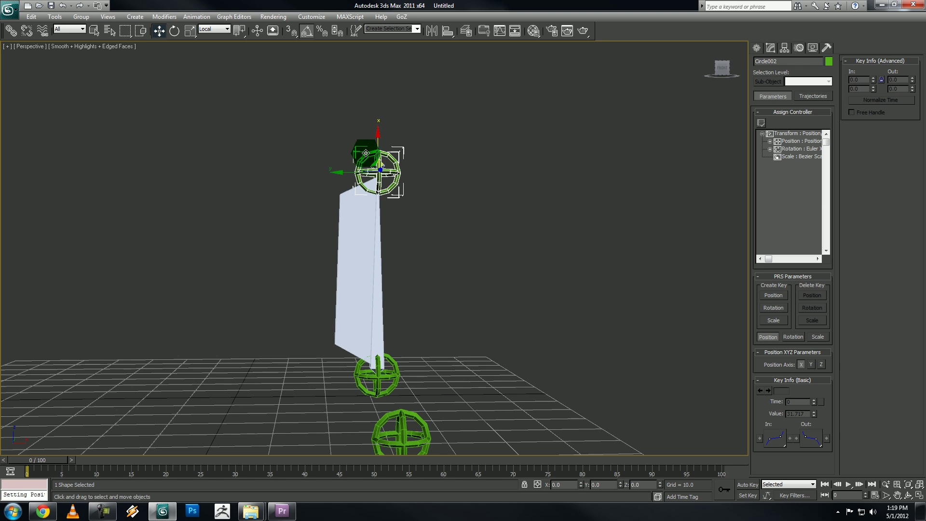
pyautogui.moveTo(366, 153); pyautogui.dragTo(395, 231)
pyautogui.rightClick(394, 231)
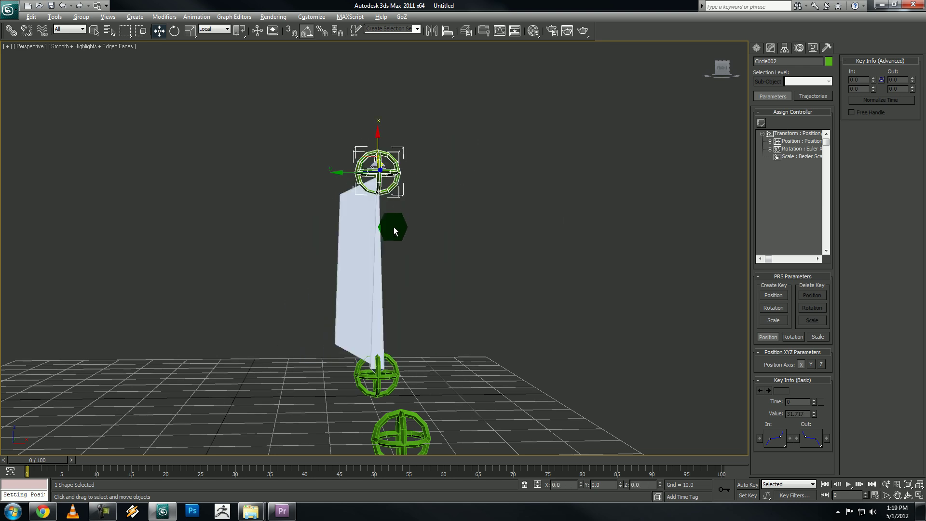
pyautogui.keyDown('alt'); pyautogui.moveTo(394, 232); pyautogui.dragTo(485, 230, button='middle'); pyautogui.keyUp('alt')
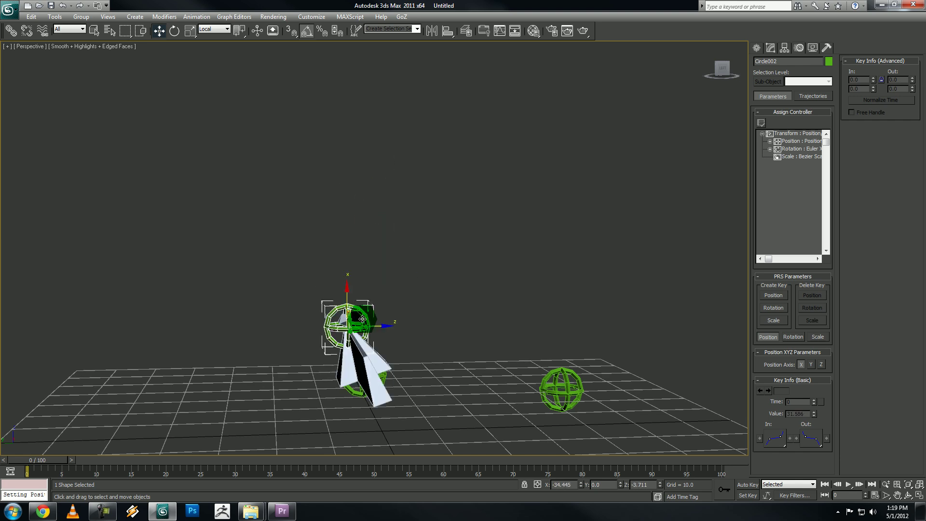